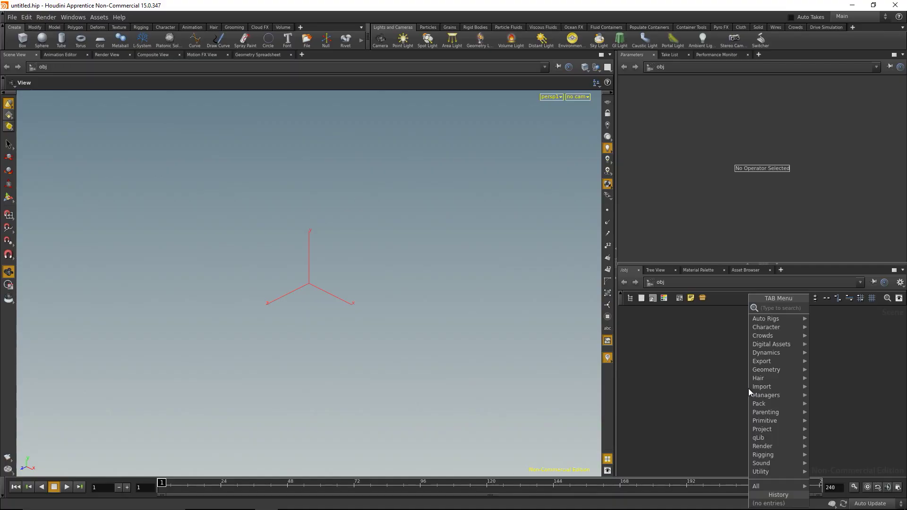
# Add a geometry object geo1, go inside it and delete its default file1 node.
pyautogui.write('geo')
pyautogui.press('Return')
pyautogui.click(750, 390)
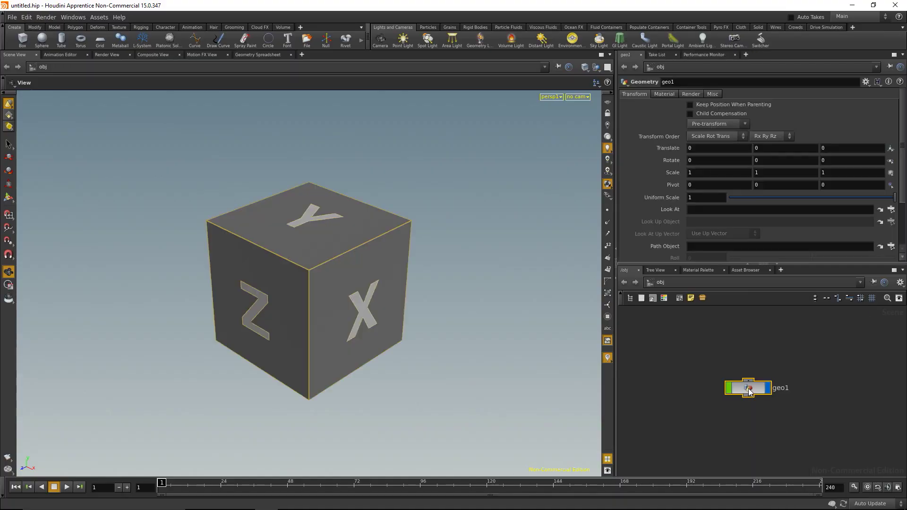
pyautogui.doubleClick(749, 390)
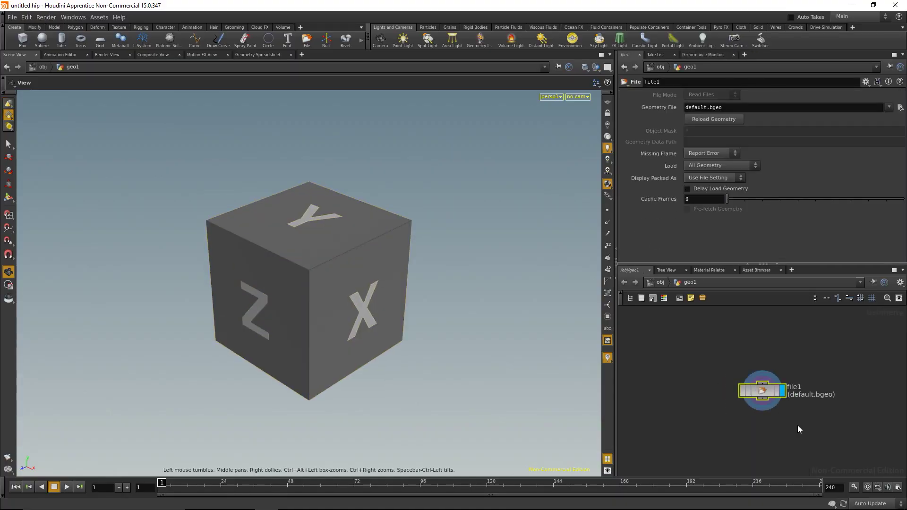
pyautogui.press('Delete')
# Enlarge the network and parameter panes and add a Test Geometry: Rubber Toy node.
pyautogui.moveTo(762, 265); pyautogui.dragTo(761, 239)
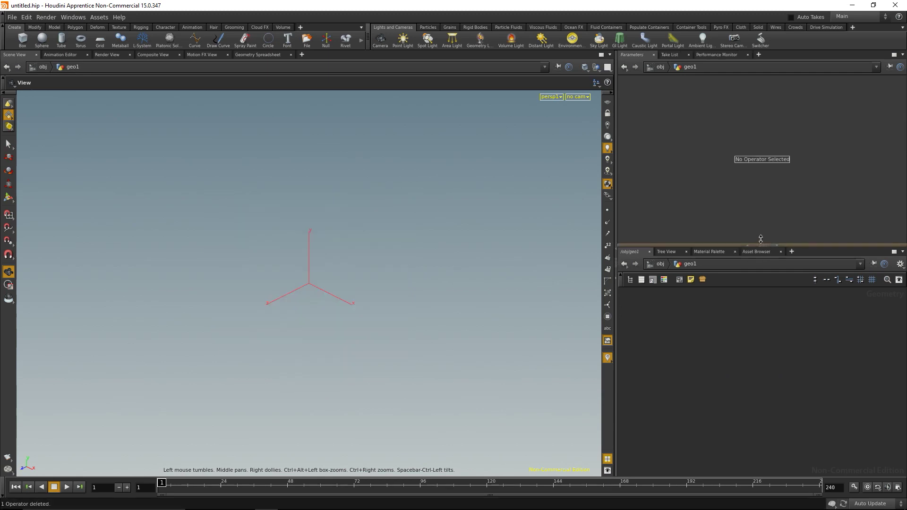
pyautogui.moveTo(617, 267); pyautogui.dragTo(523, 284)
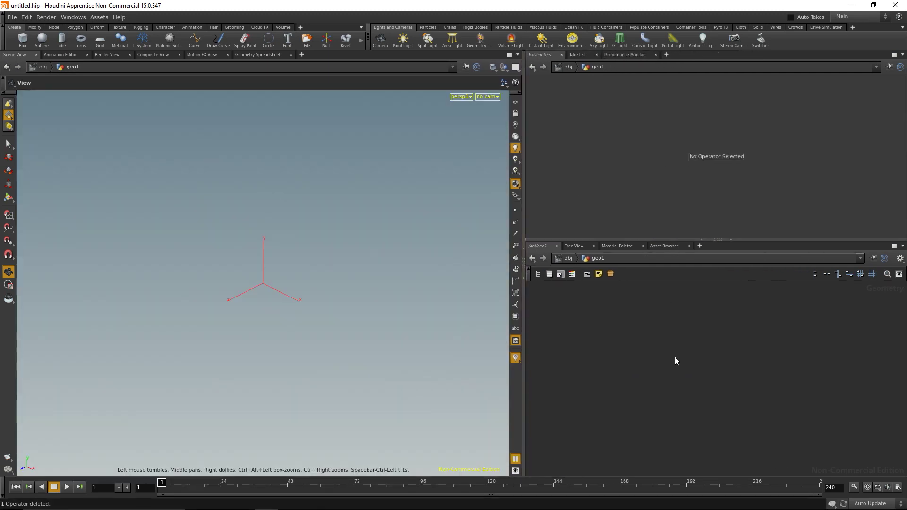
pyautogui.press('Tab')
pyautogui.write('rubb')
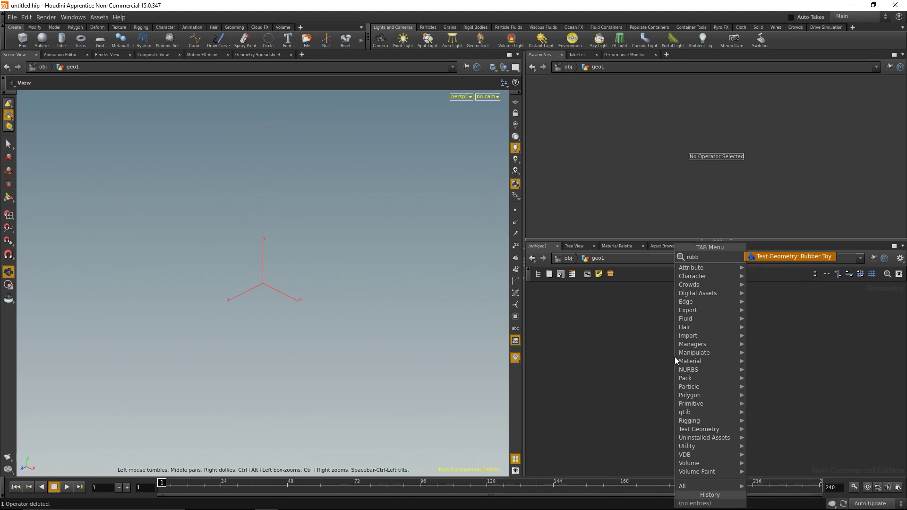
pyautogui.press('Return')
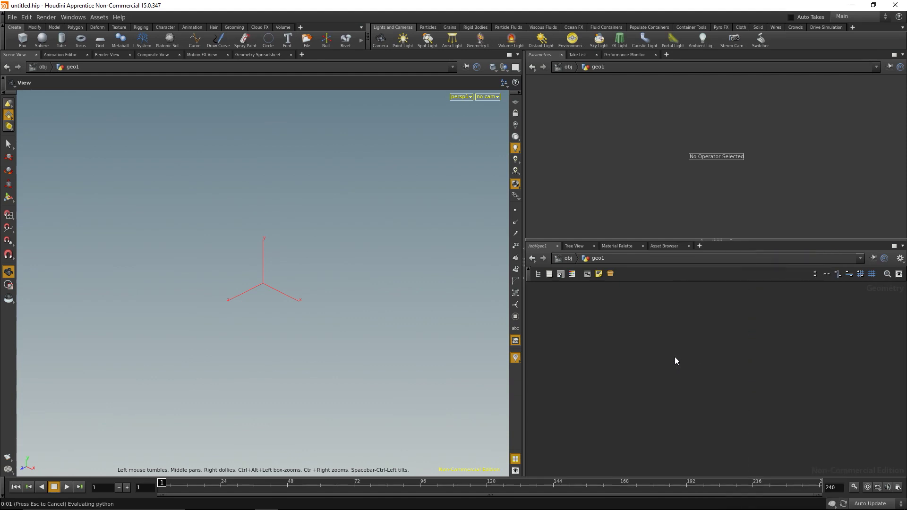
# Place the Rubber Toy and wire it into a new VDB from Polygons node below it.
pyautogui.click(675, 331)
pyautogui.press('Tab')
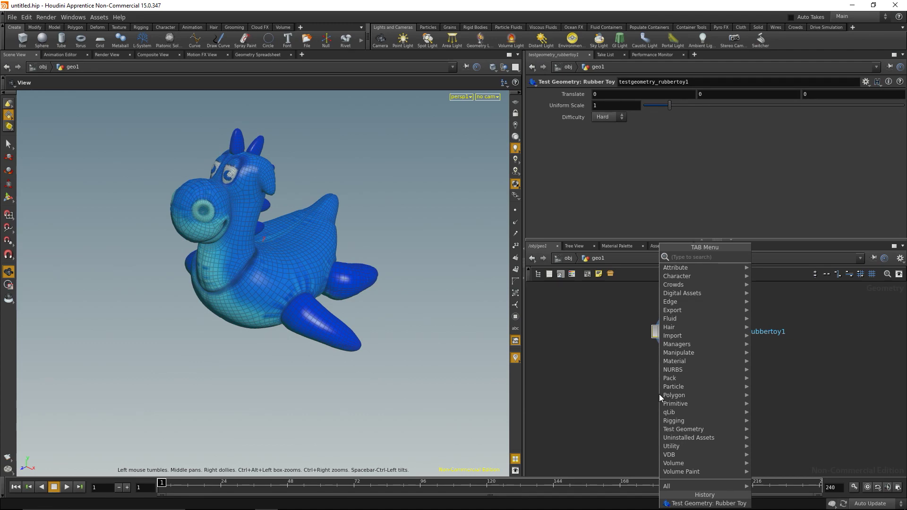
pyautogui.write('vdbfrom')
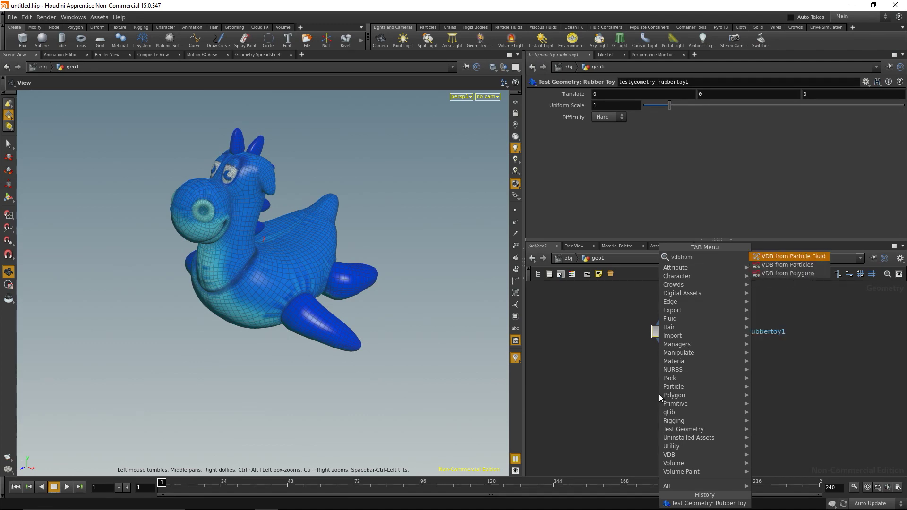
pyautogui.press('Down')
pyautogui.press('Return')
pyautogui.click(659, 394)
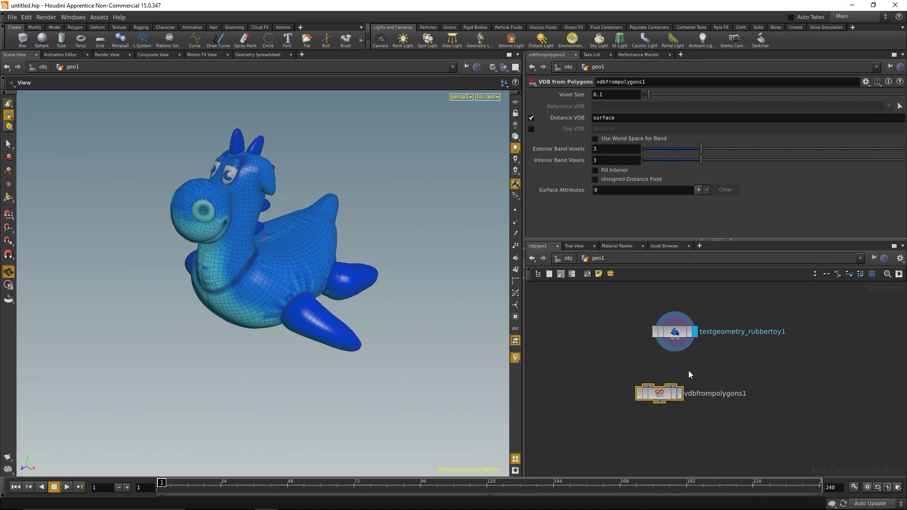
pyautogui.moveTo(677, 344); pyautogui.dragTo(668, 377)
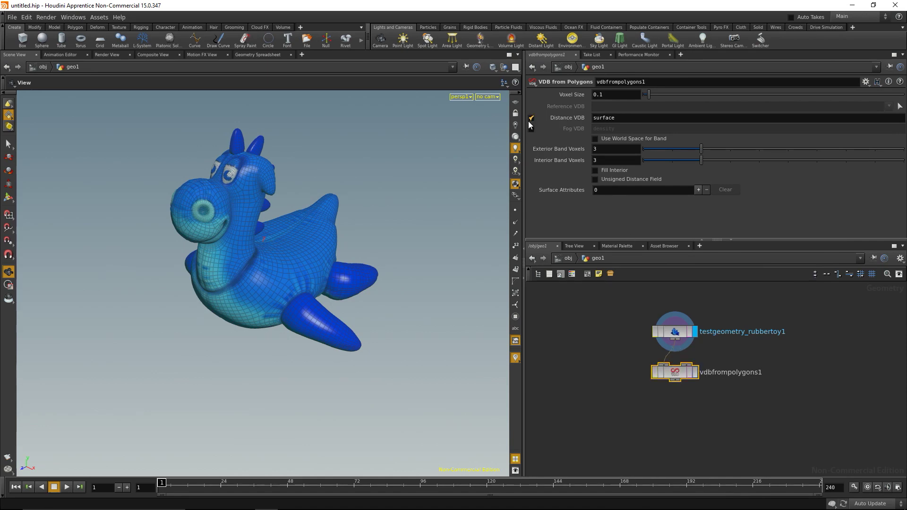
# Switch vdbfrompolygons1 from Distance VDB to Fog VDB density and display it.
pyautogui.click(531, 118)
pyautogui.click(530, 129)
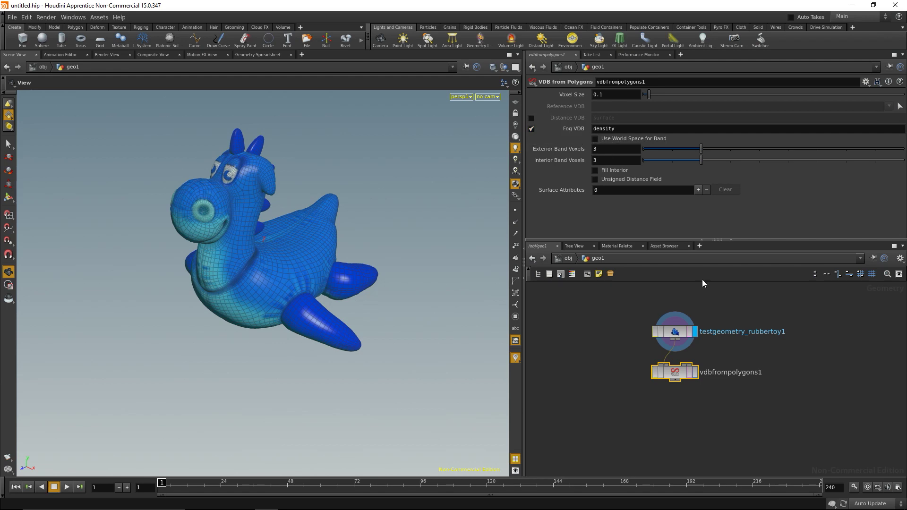
pyautogui.click(695, 372)
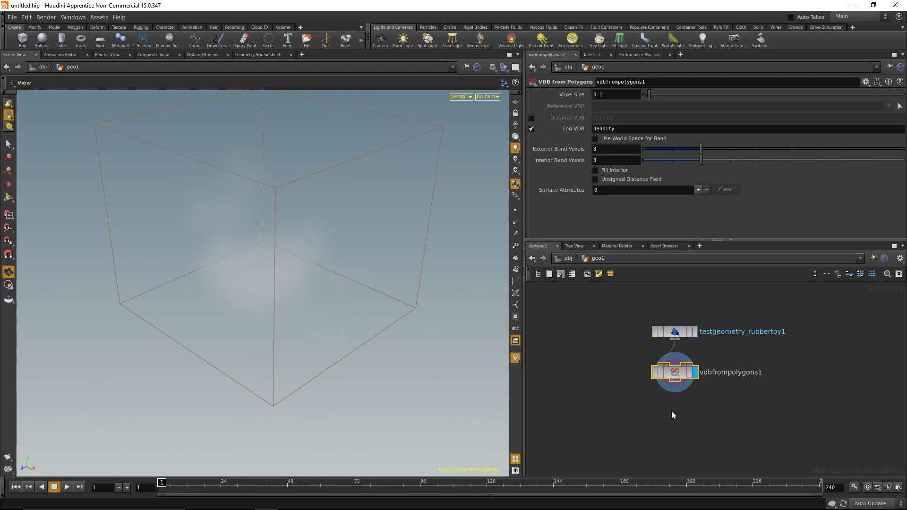
# Add a Convert VDB node wired after vdbfrompolygons1 and display its result.
pyautogui.press('Tab')
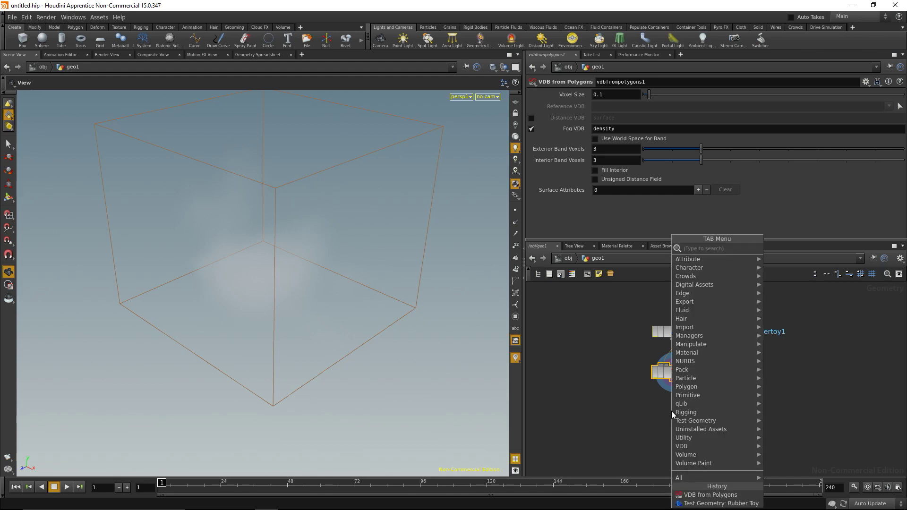
pyautogui.write('convert')
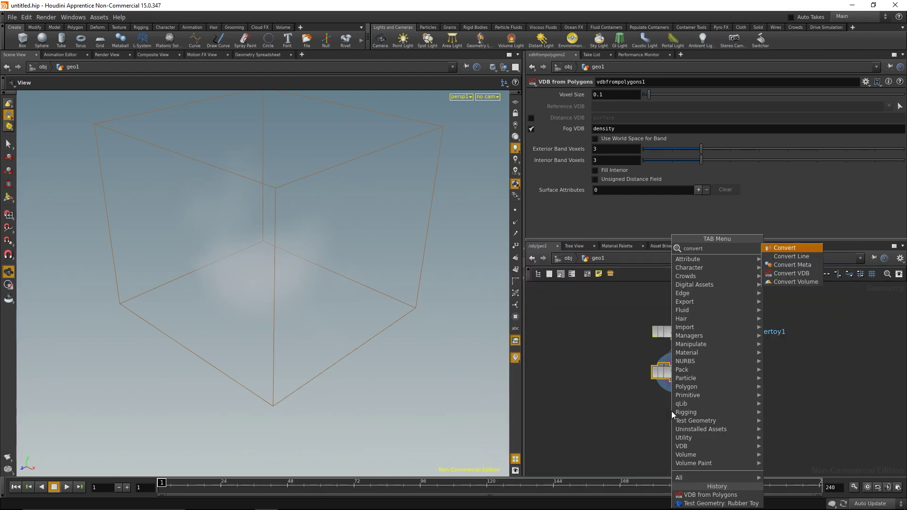
pyautogui.press('Down')
pyautogui.press('Down')
pyautogui.press('Down')
pyautogui.press('Return')
pyautogui.click(671, 411)
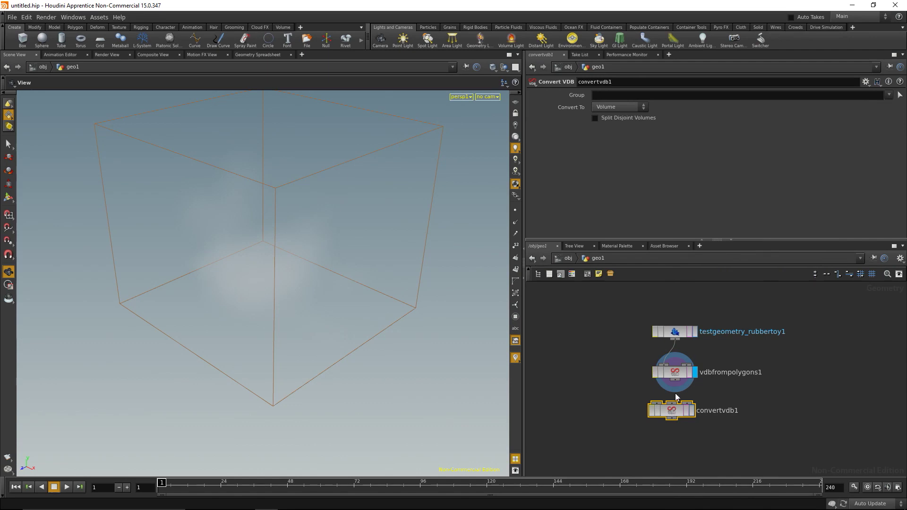
pyautogui.moveTo(676, 386); pyautogui.dragTo(672, 403)
pyautogui.click(691, 410)
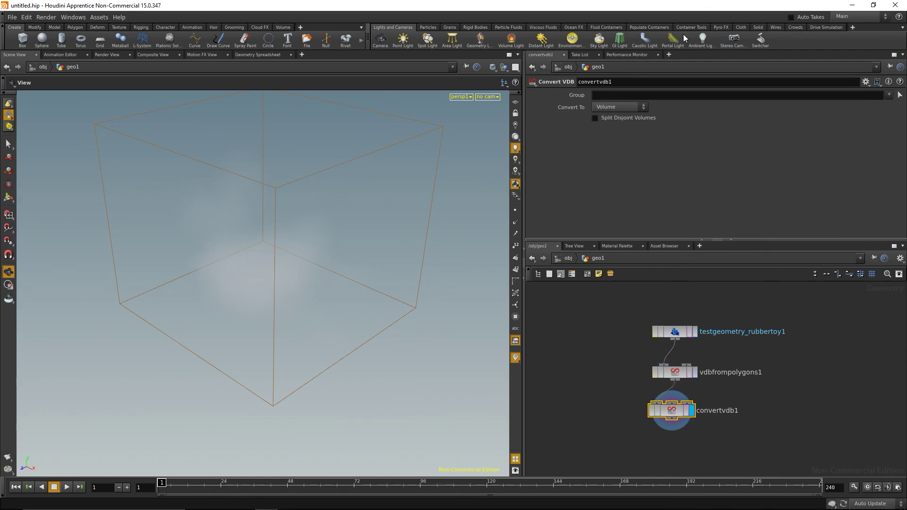
# Move the three-node chain up, enlarge the network pane and recenter the chain in view.
pyautogui.moveTo(594, 308); pyautogui.dragTo(777, 445)
pyautogui.moveTo(691, 335); pyautogui.dragTo(694, 303)
pyautogui.moveTo(716, 239); pyautogui.dragTo(716, 184)
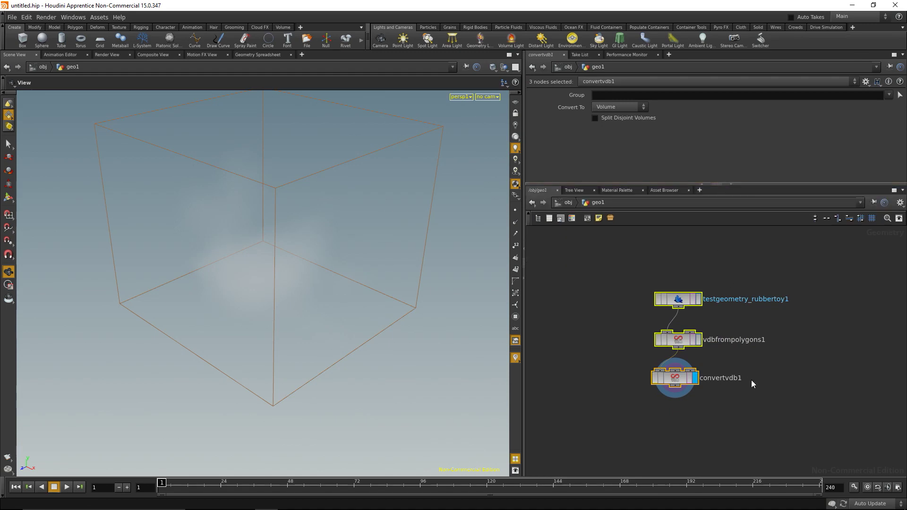
pyautogui.moveTo(751, 380); pyautogui.dragTo(807, 345, button='middle')
pyautogui.click(736, 353)
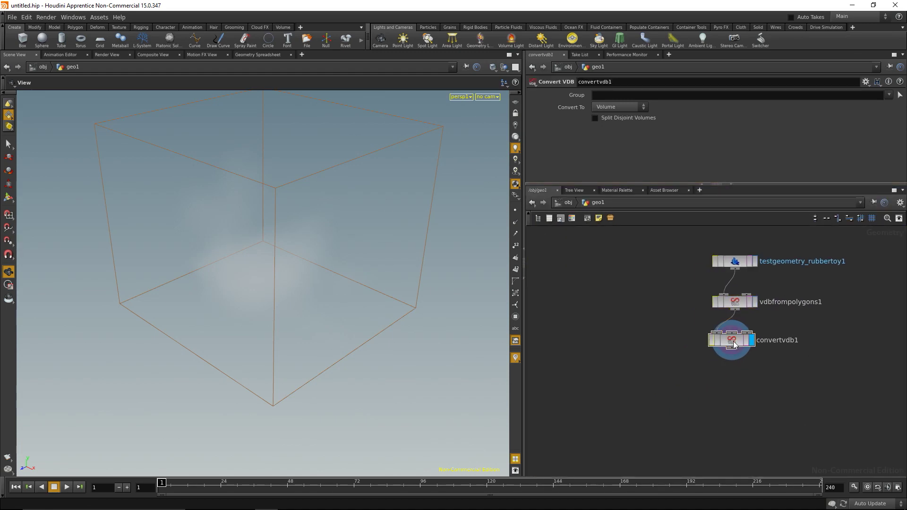
pyautogui.moveTo(741, 360); pyautogui.dragTo(679, 343, button='middle')
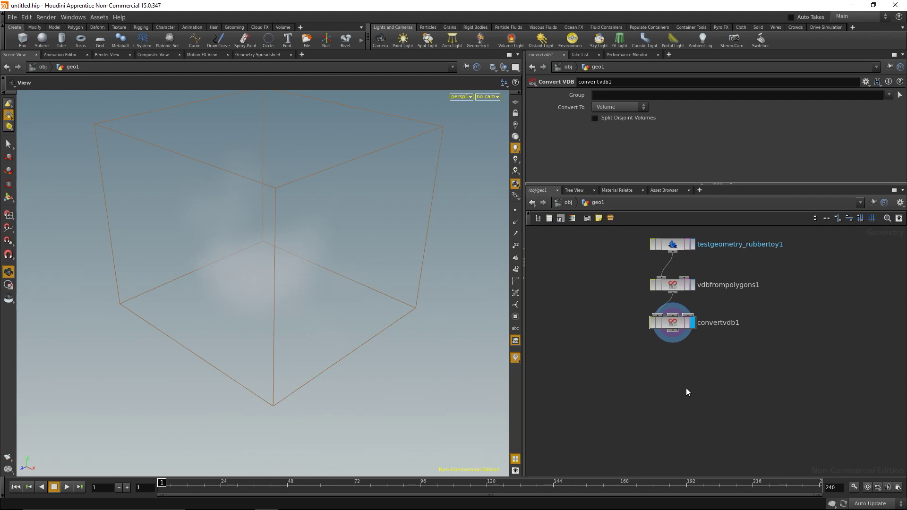
pyautogui.press('Tab')
# Add volumeblur1 left below the chain, enable Use Voxel Radius and set Voxel Radius to 2, 2, 2.
pyautogui.write('volumeblu')
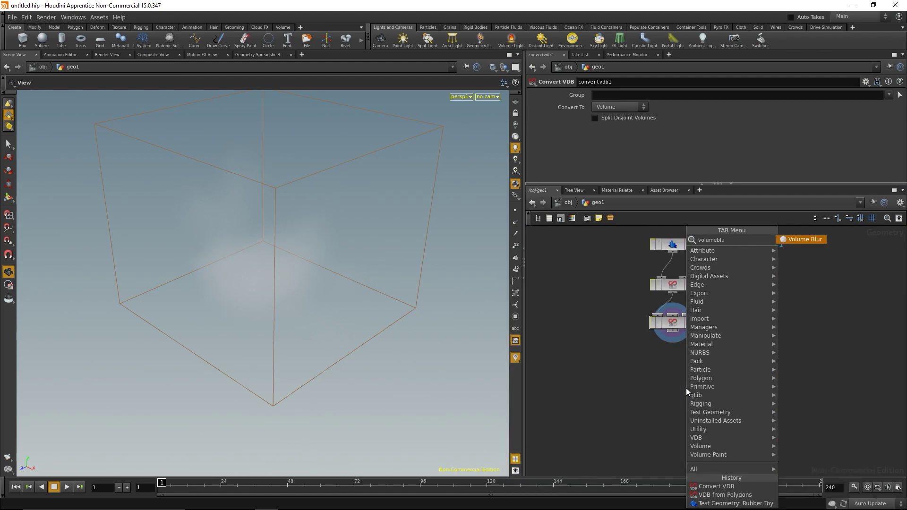
pyautogui.press('Return')
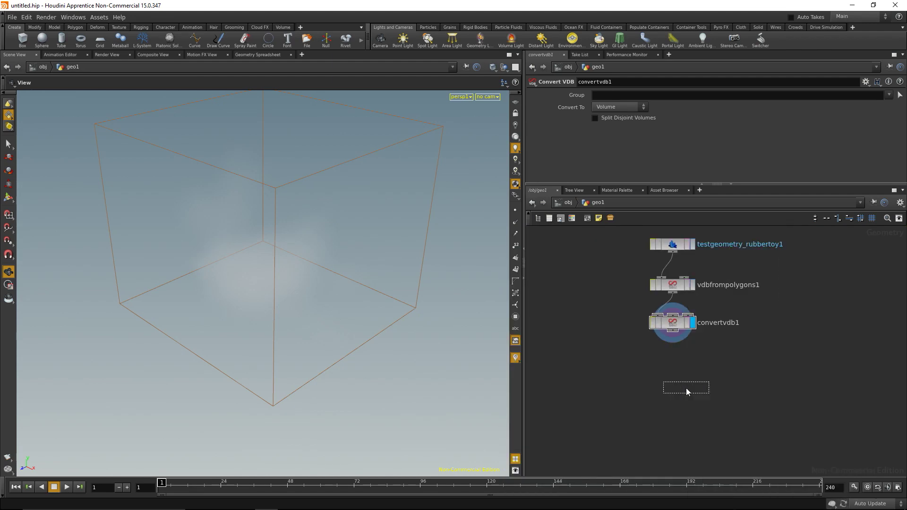
pyautogui.click(686, 388)
pyautogui.moveTo(686, 387); pyautogui.dragTo(628, 384)
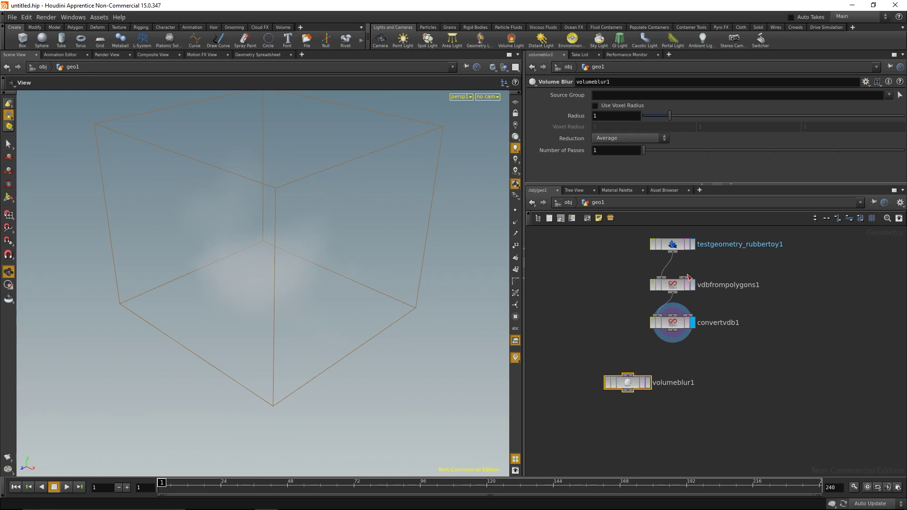
pyautogui.click(594, 106)
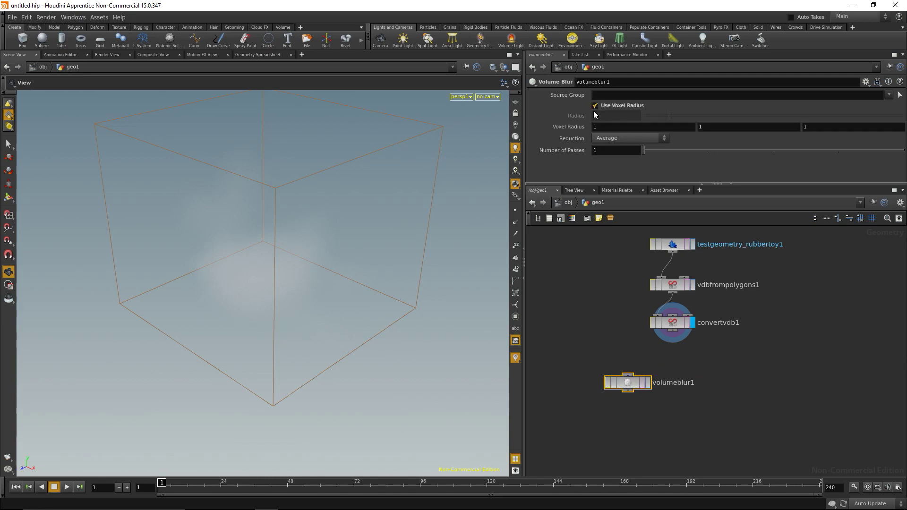
pyautogui.click(608, 126)
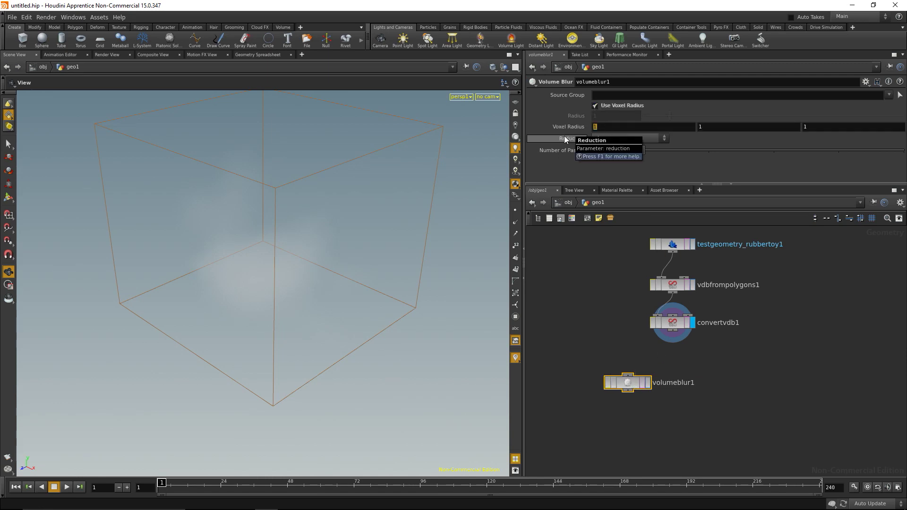
pyautogui.write('2')
pyautogui.press('Tab')
pyautogui.write('2')
pyautogui.press('Tab')
pyautogui.write('2')
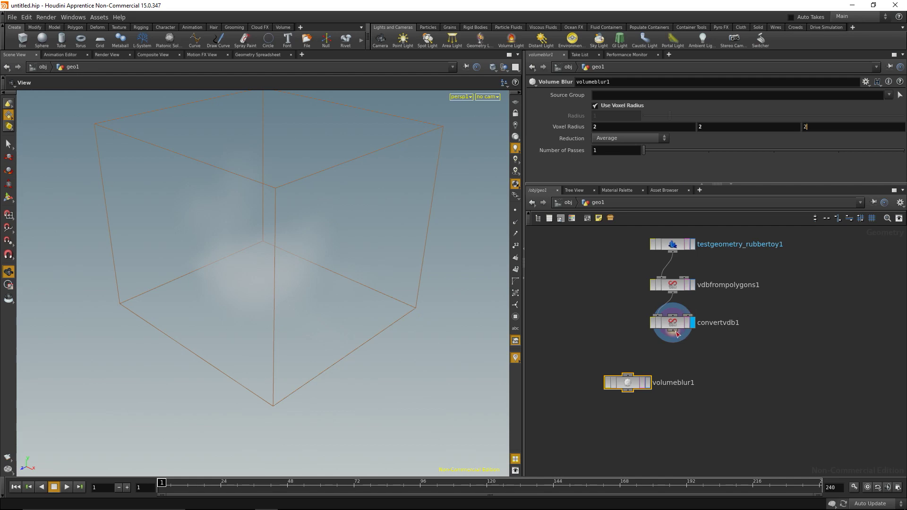
# Wire convertvdb1 into the blur and give volumeblur2 4 passes, leaving volumeblur1 at 1.
pyautogui.moveTo(673, 331); pyautogui.dragTo(730, 385)
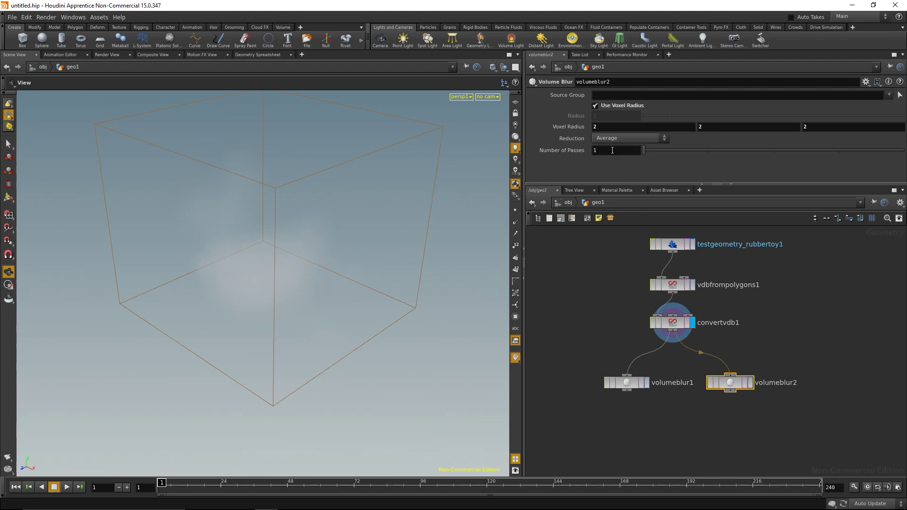
pyautogui.moveTo(612, 150); pyautogui.dragTo(593, 151)
pyautogui.write('4')
pyautogui.press('Return')
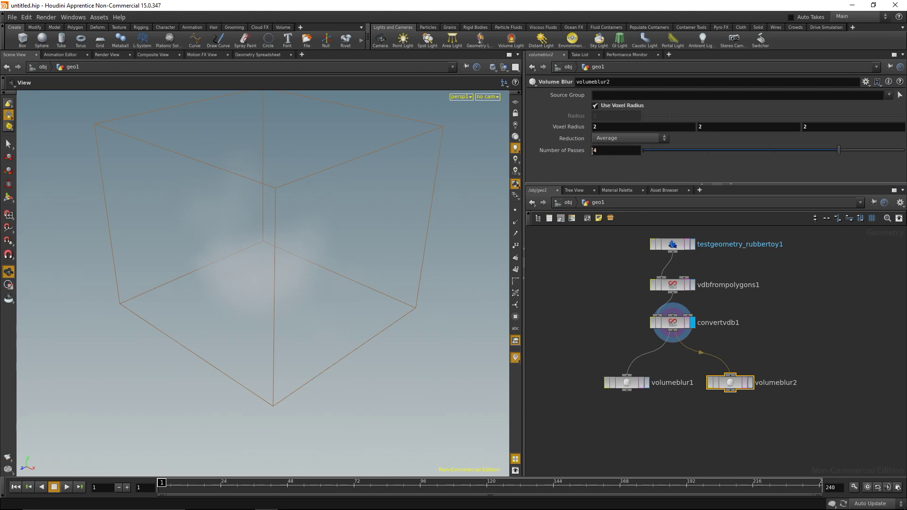
pyautogui.click(627, 386)
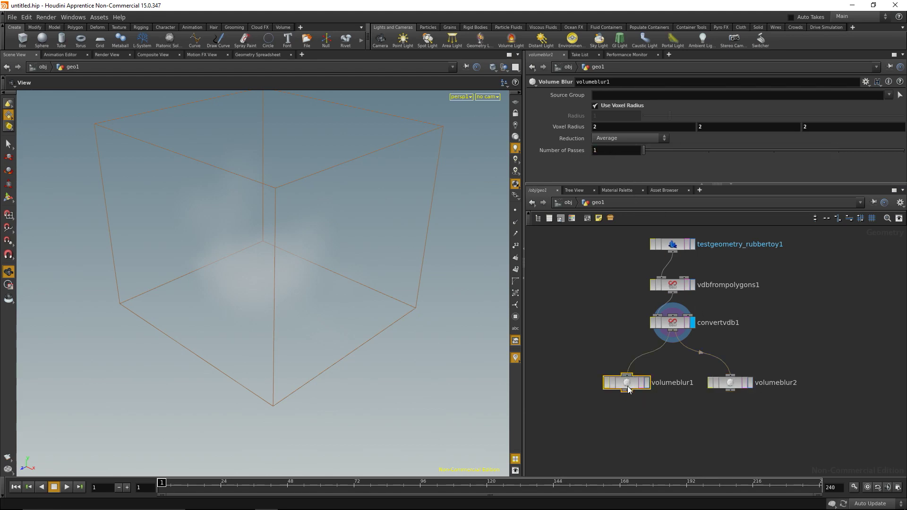
pyautogui.moveTo(691, 431); pyautogui.dragTo(691, 389, button='middle')
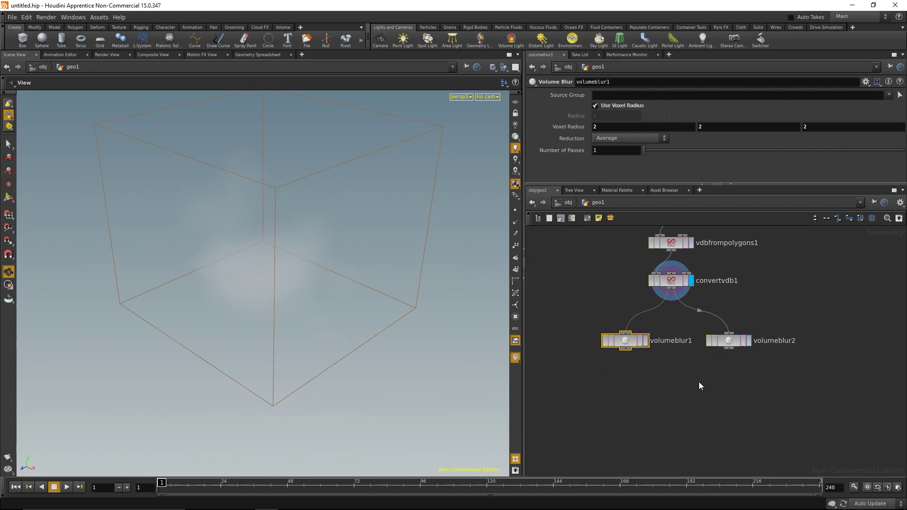
# Add volumemix1 taking volumeblur1 and volumeblur2 as inputs, with Mix Method set to Subtract.
pyautogui.click(675, 408)
pyautogui.press('Tab')
pyautogui.write('volumemix')
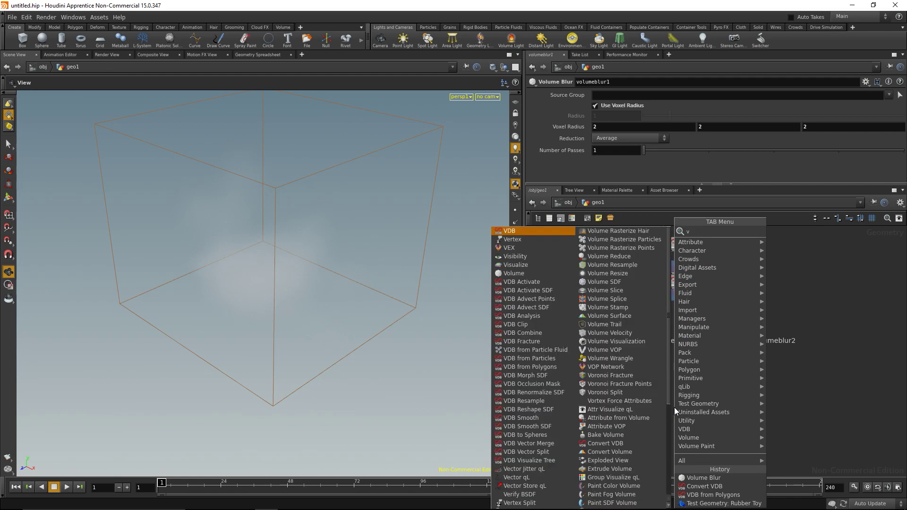
pyautogui.press('Return')
pyautogui.click(674, 407)
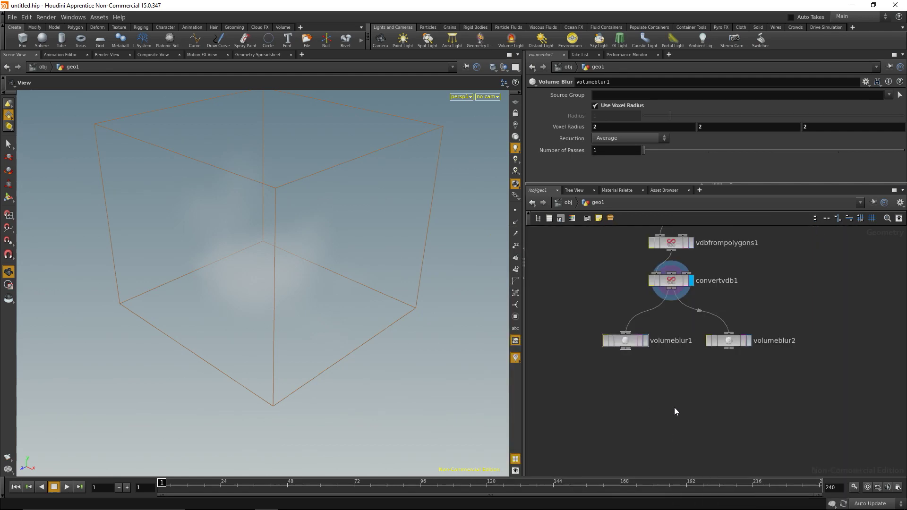
pyautogui.moveTo(622, 358); pyautogui.dragTo(666, 395)
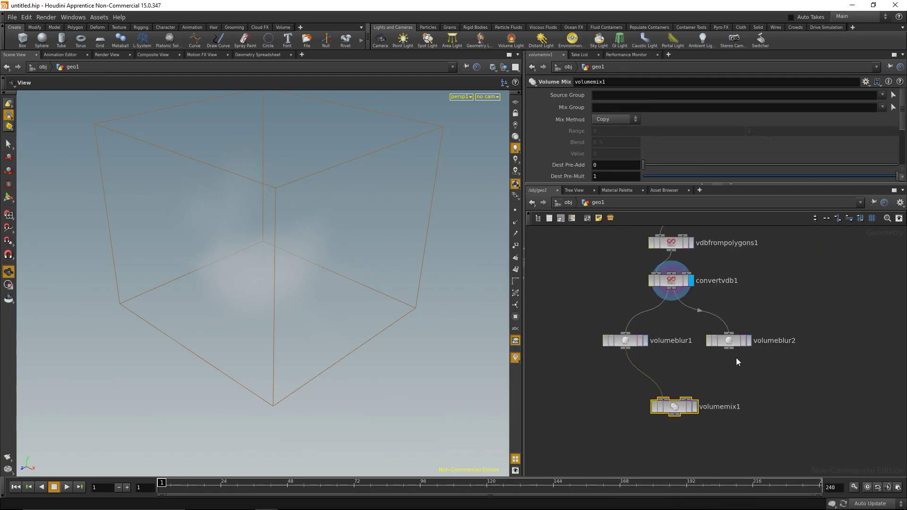
pyautogui.moveTo(711, 373); pyautogui.dragTo(682, 395)
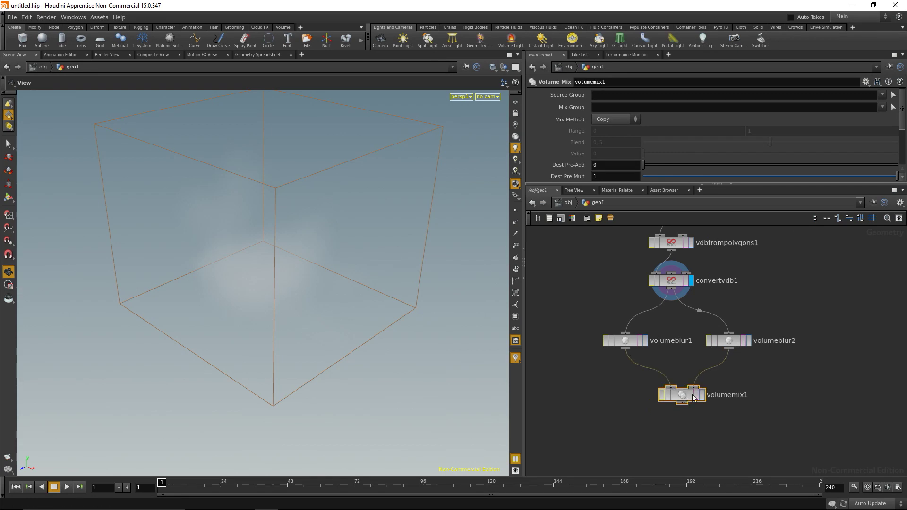
pyautogui.click(610, 120)
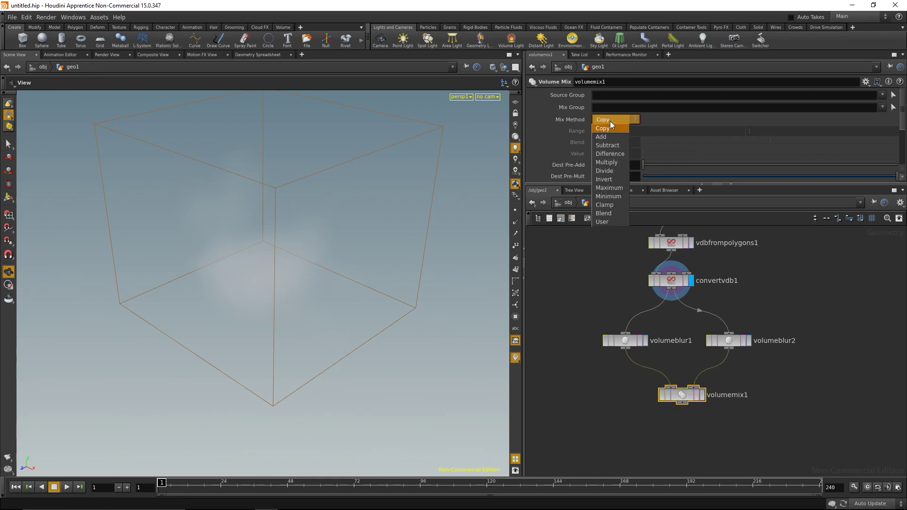
pyautogui.click(611, 147)
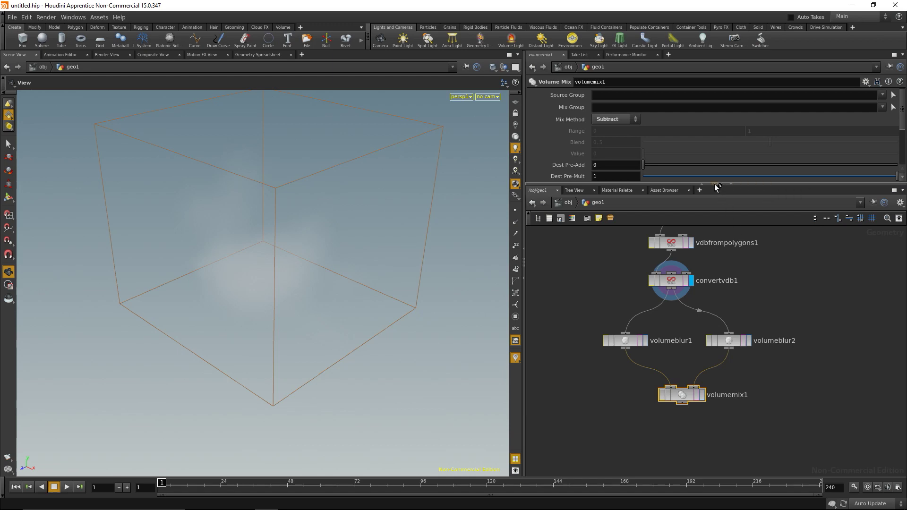
# Set volumemix1's Post-Mult to 4 and make volumemix1 the displayed node.
pyautogui.moveTo(714, 183); pyautogui.dragTo(717, 281)
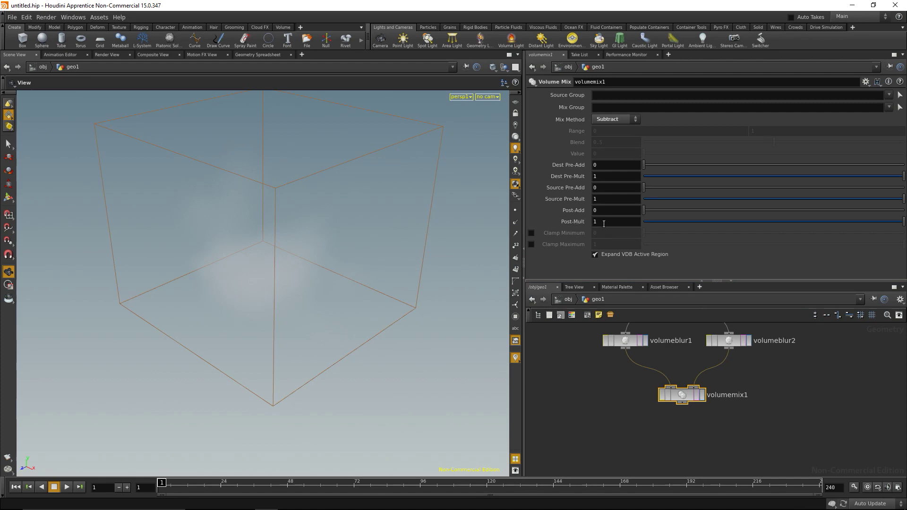
pyautogui.press('Tab')
pyautogui.moveTo(716, 281); pyautogui.dragTo(716, 231)
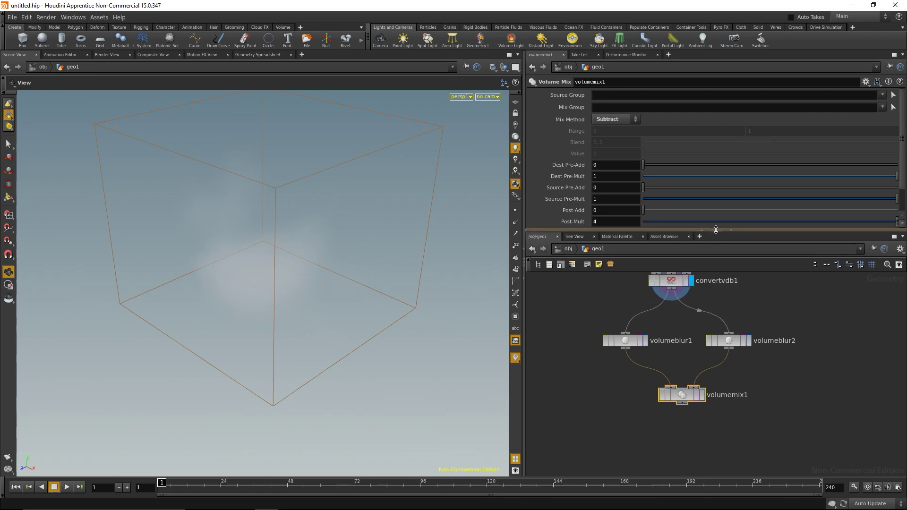
pyautogui.click(703, 396)
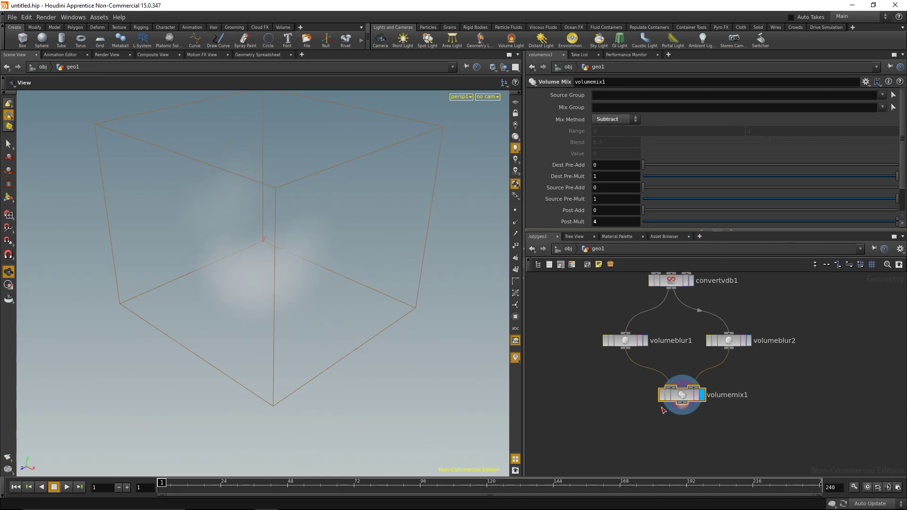
pyautogui.moveTo(623, 402); pyautogui.dragTo(660, 418, button='middle')
# Create a null named IN, insert it between convertvdb1 and the two blurs, and tidy the layout.
pyautogui.press('Tab')
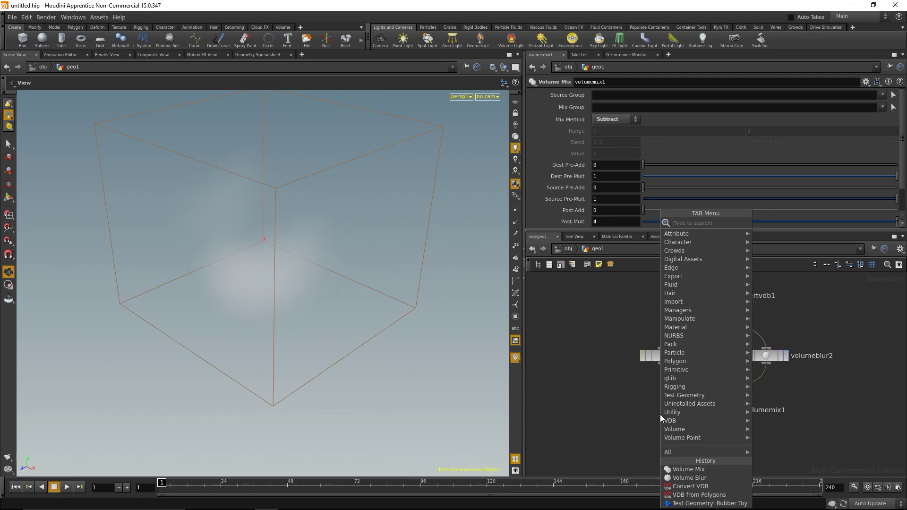
pyautogui.write('null')
pyautogui.press('Return')
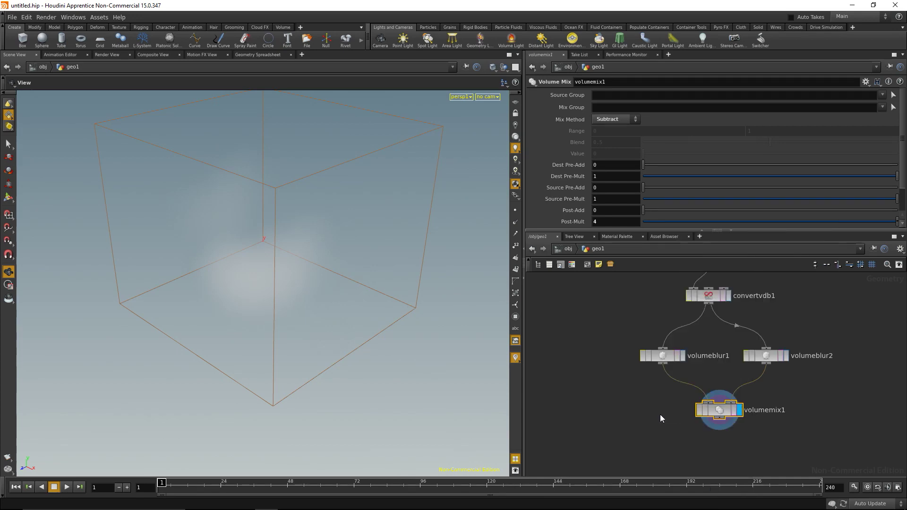
pyautogui.moveTo(660, 415); pyautogui.dragTo(593, 307)
pyautogui.middleClick(593, 307)
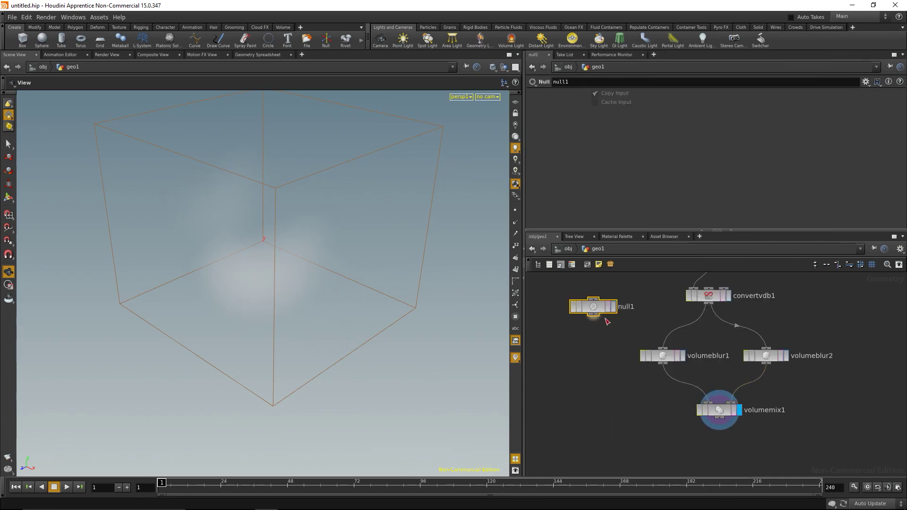
pyautogui.doubleClick(626, 307)
pyautogui.write('IN')
pyautogui.press('Return')
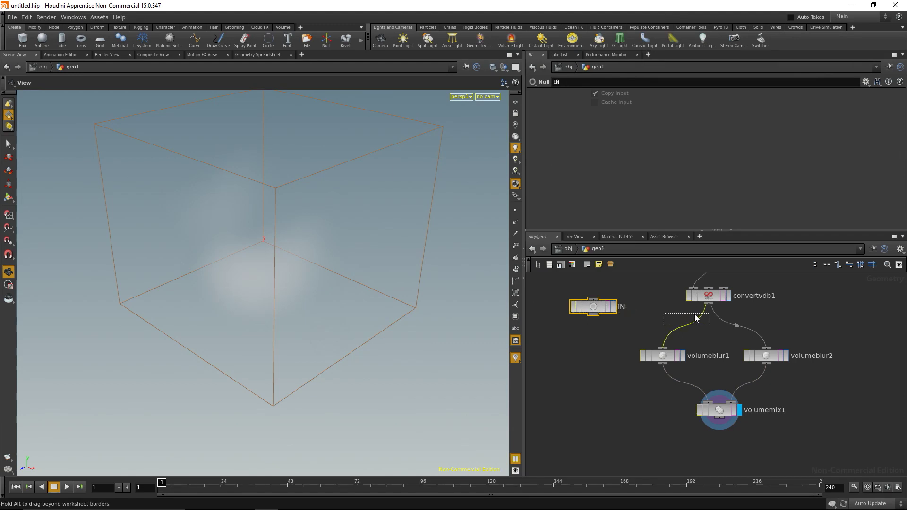
pyautogui.moveTo(604, 307); pyautogui.dragTo(729, 337)
pyautogui.moveTo(655, 359); pyautogui.dragTo(658, 368)
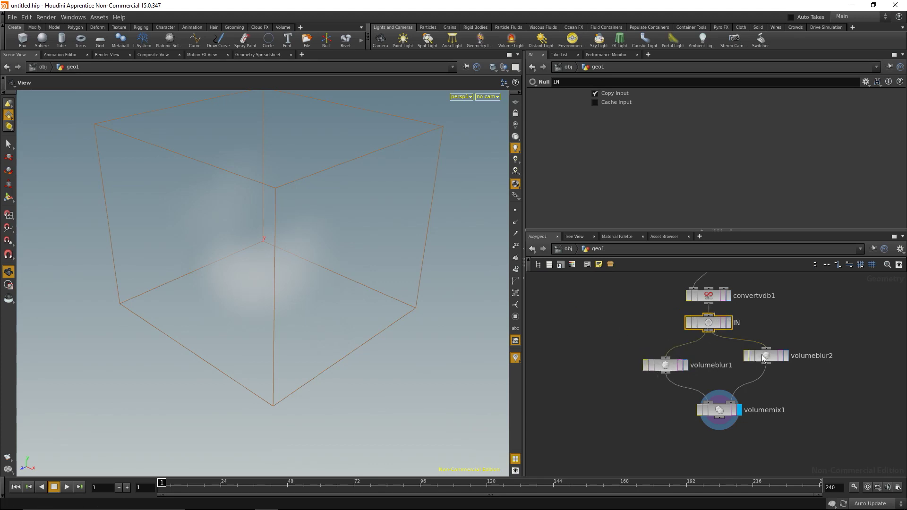
pyautogui.moveTo(765, 359); pyautogui.dragTo(748, 368)
pyautogui.moveTo(719, 415); pyautogui.dragTo(704, 410)
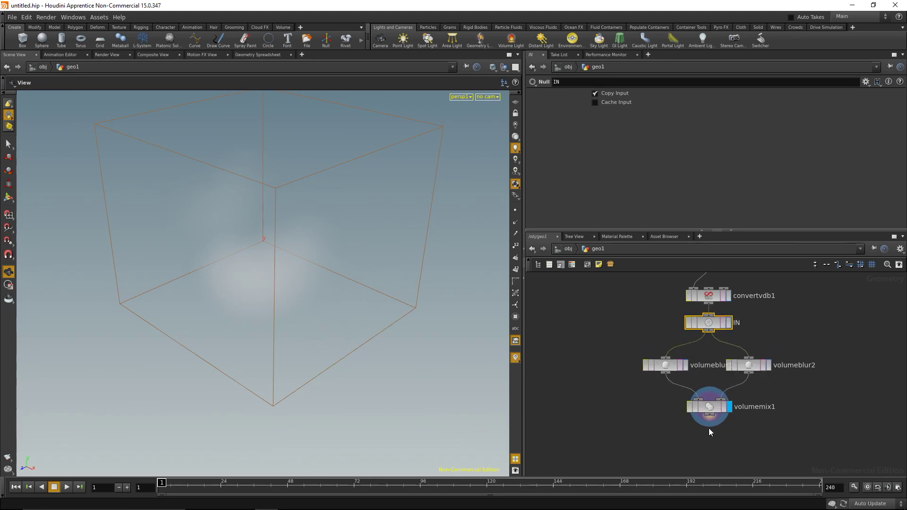
# Add a null named OUT after volumemix1 and select the five nodes from IN to OUT.
pyautogui.press('Tab')
pyautogui.write('null')
pyautogui.press('Return')
pyautogui.click(703, 443)
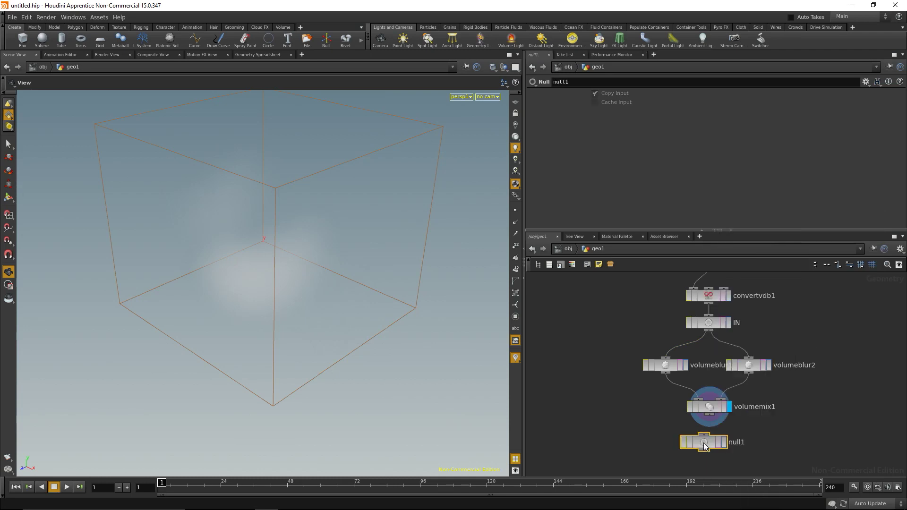
pyautogui.doubleClick(740, 442)
pyautogui.write('OUT')
pyautogui.press('Return')
pyautogui.moveTo(704, 434); pyautogui.dragTo(708, 395)
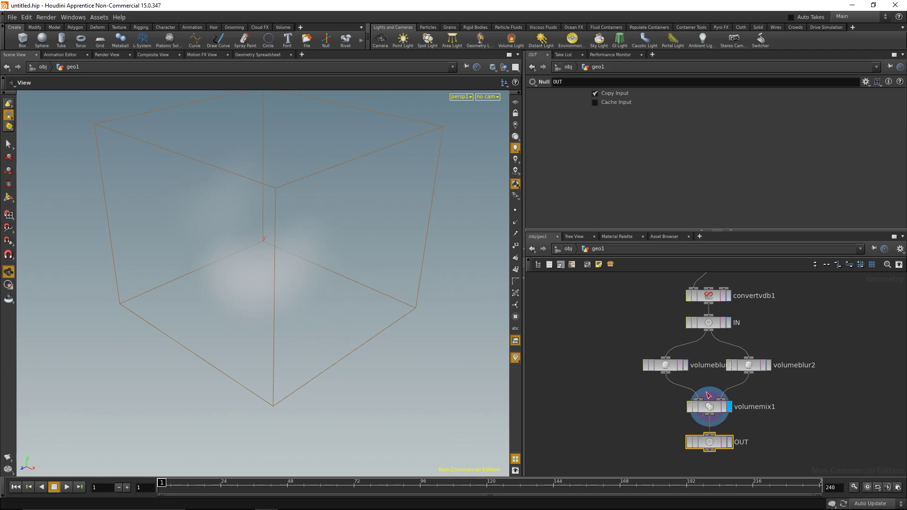
pyautogui.moveTo(622, 327); pyautogui.dragTo(790, 458)
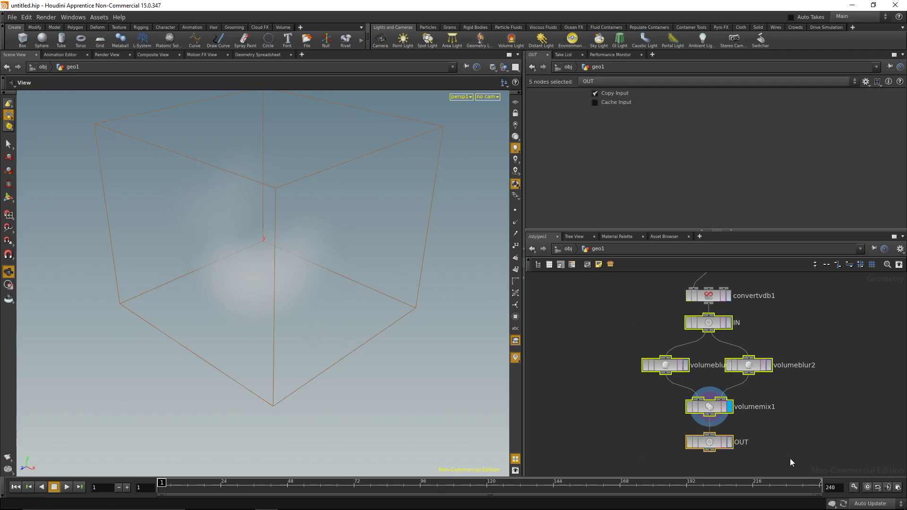
# Move the IN-to-OUT chain lower and add solver1 fed by convertvdb1.
pyautogui.moveTo(749, 366); pyautogui.dragTo(751, 427)
pyautogui.scroll(-2, 696, 341)
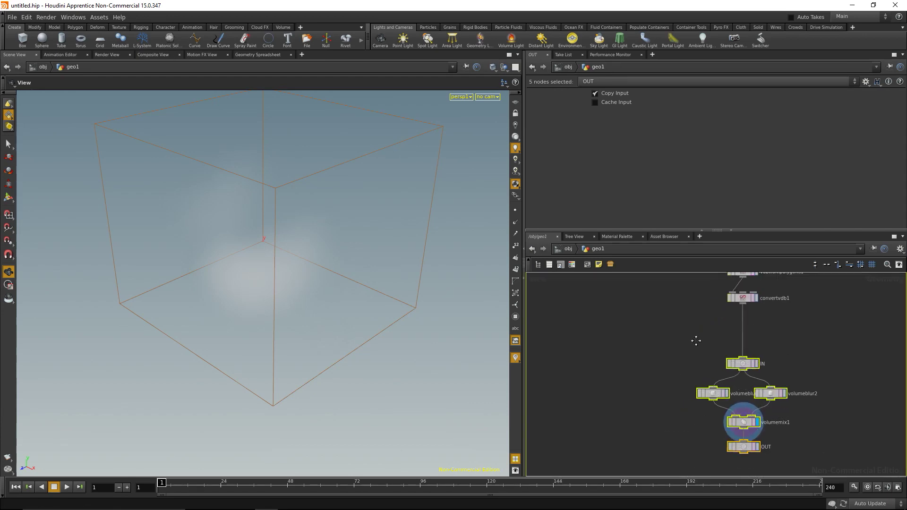
pyautogui.click(639, 352)
pyautogui.press('Tab')
pyautogui.write('s')
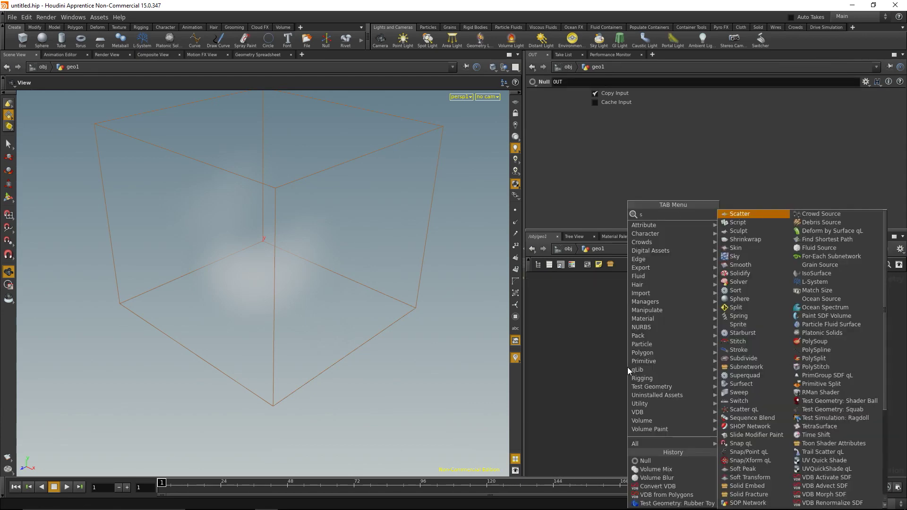
pyautogui.write('olver')
pyautogui.press('Return')
pyautogui.click(627, 367)
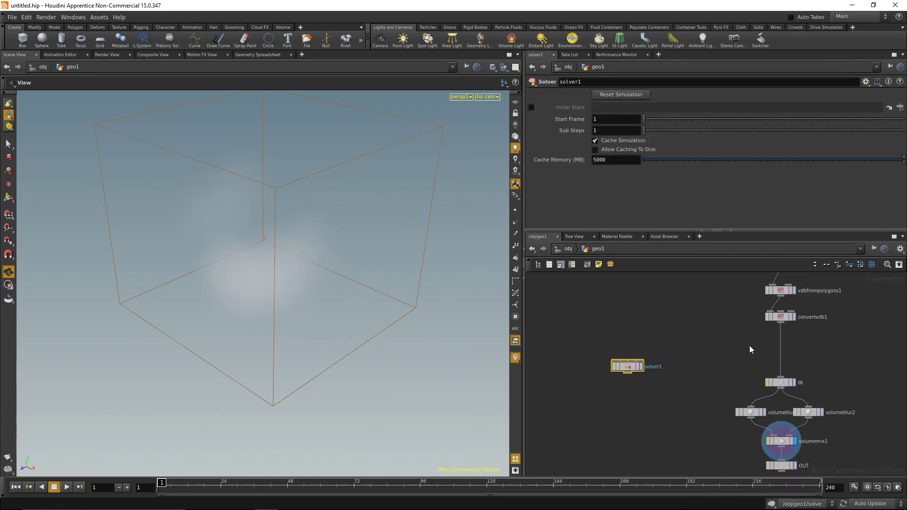
pyautogui.moveTo(780, 324); pyautogui.dragTo(628, 370)
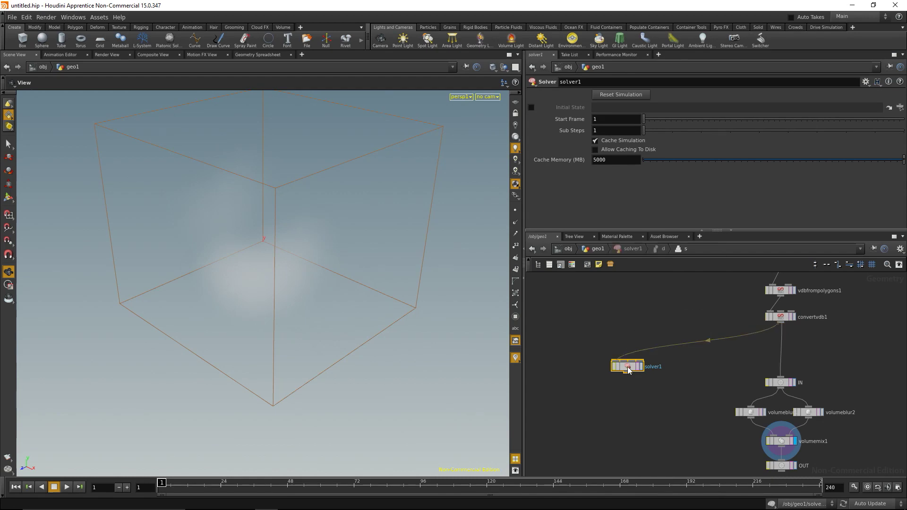
# Inside solver1, paste the five nodes, connect Prev_Frame into IN, display OUT, and return to geo1.
pyautogui.doubleClick(627, 367)
pyautogui.hotkey('ctrl', 'v')
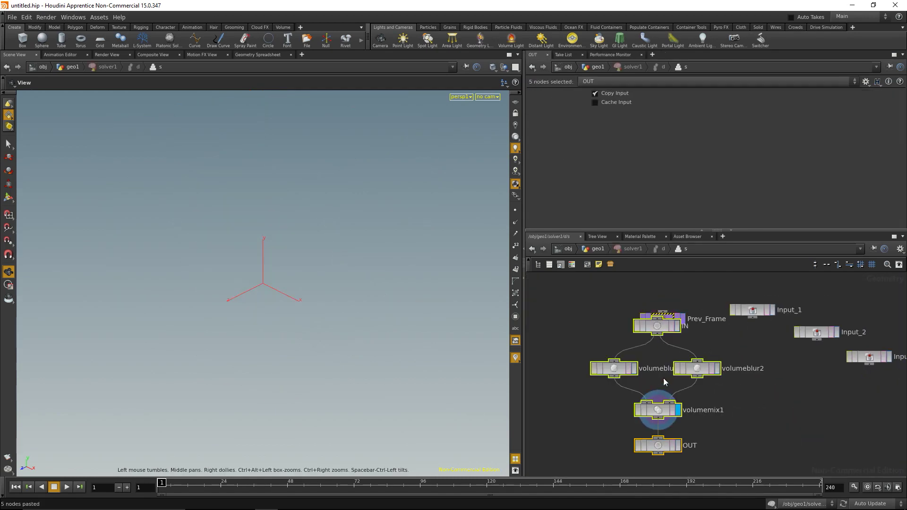
pyautogui.moveTo(663, 378); pyautogui.dragTo(673, 415)
pyautogui.click(626, 347)
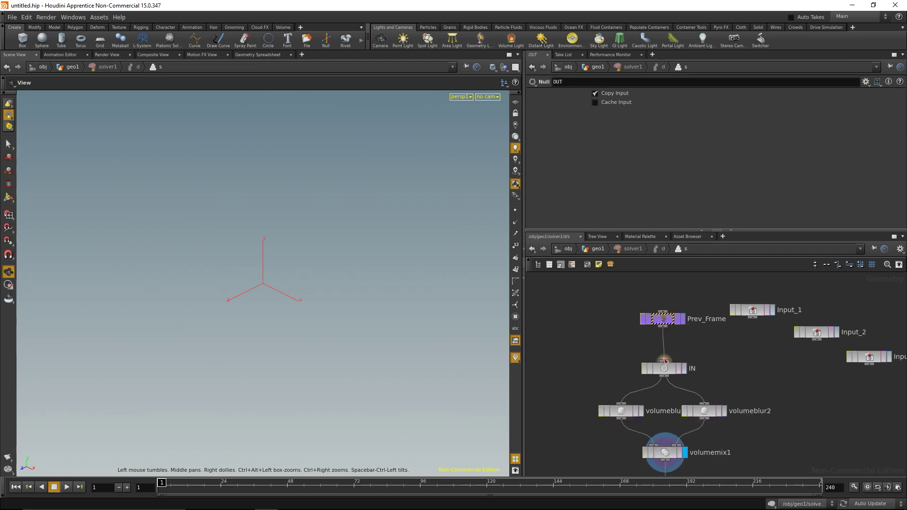
pyautogui.click(663, 359)
pyautogui.scroll(-3, 735, 384)
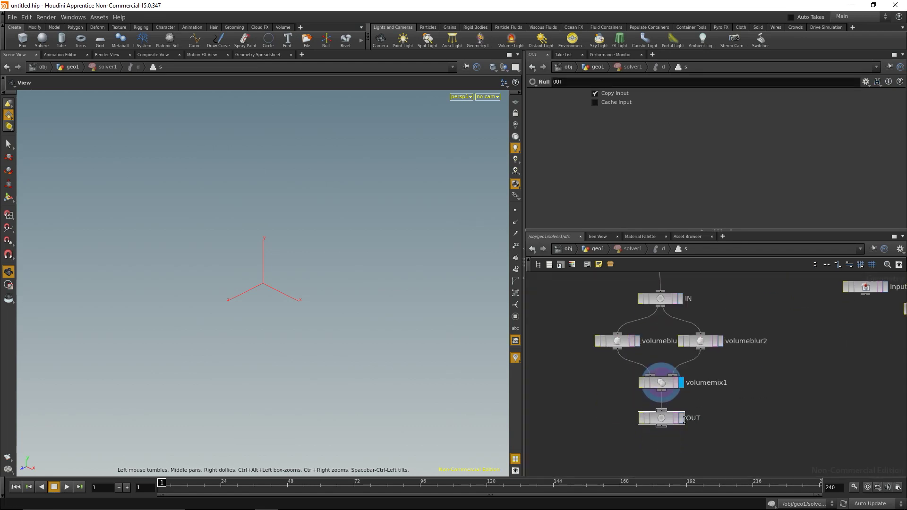
pyautogui.click(681, 418)
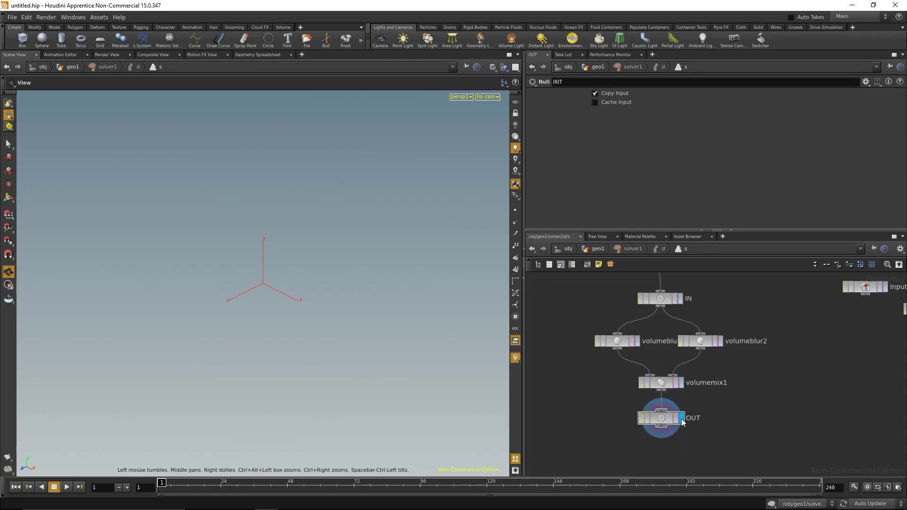
pyautogui.click(598, 249)
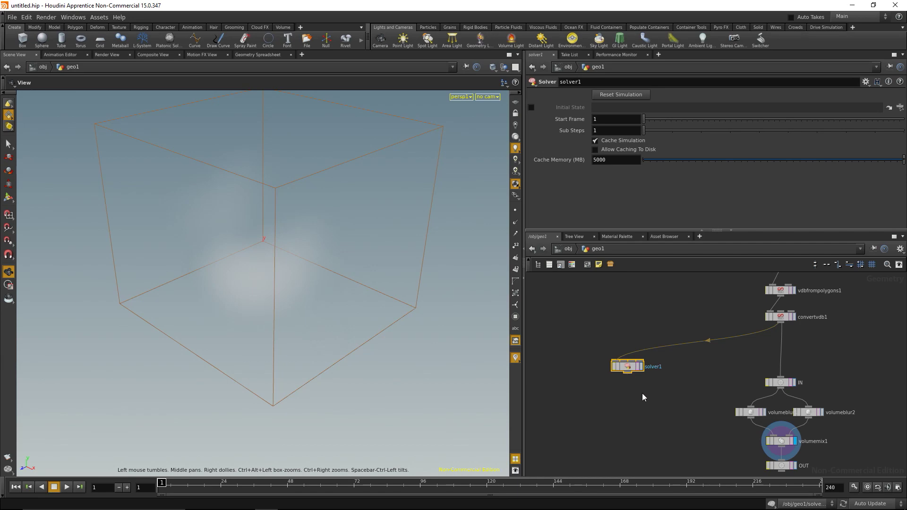
# Add convertvdb2 and wire it below solver1's output.
pyautogui.moveTo(651, 424); pyautogui.dragTo(658, 380, button='middle')
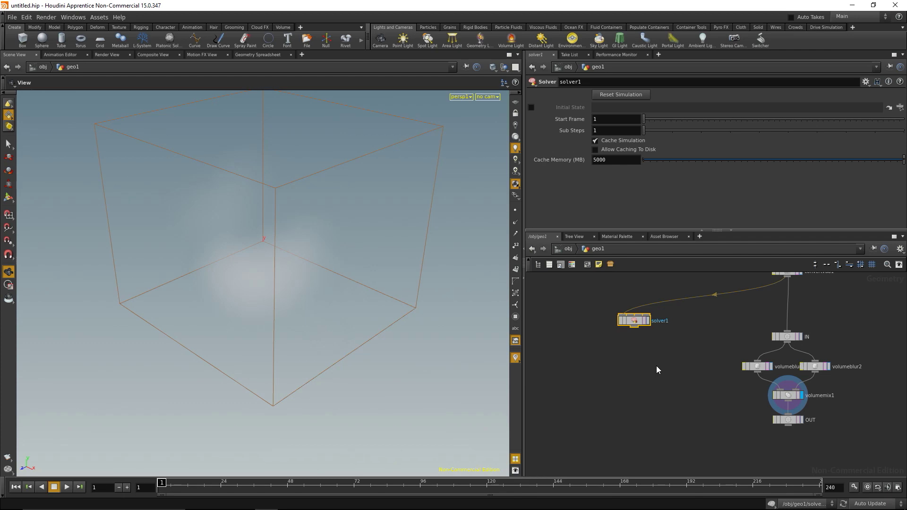
pyautogui.press('Tab')
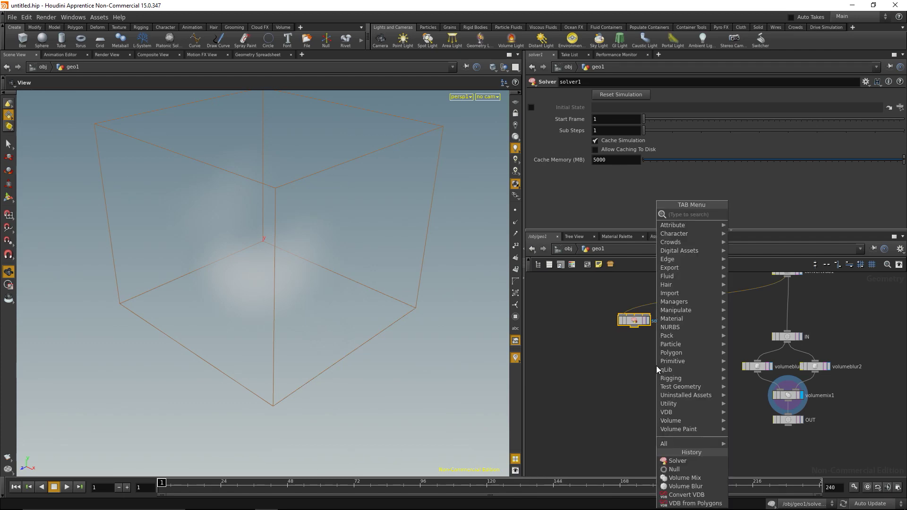
pyautogui.write('vdbcom')
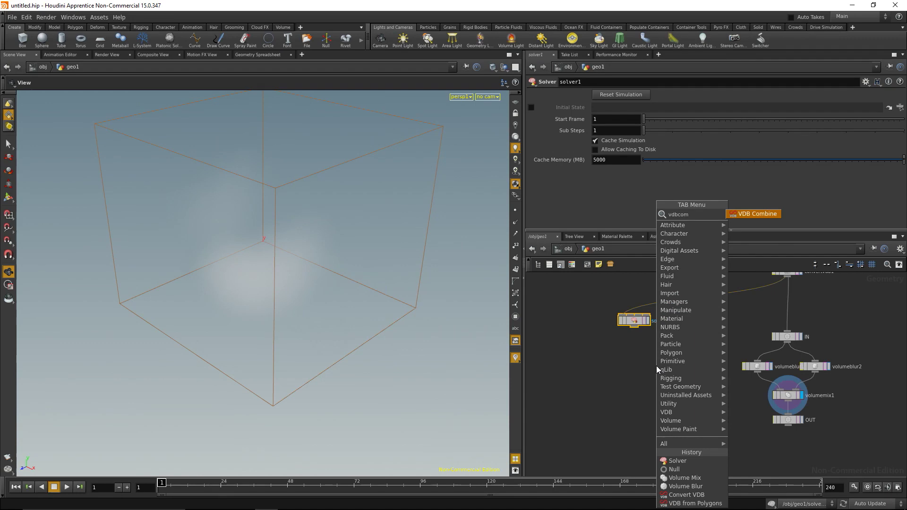
pyautogui.press('BackSpace')
pyautogui.press('BackSpace')
pyautogui.press('BackSpace')
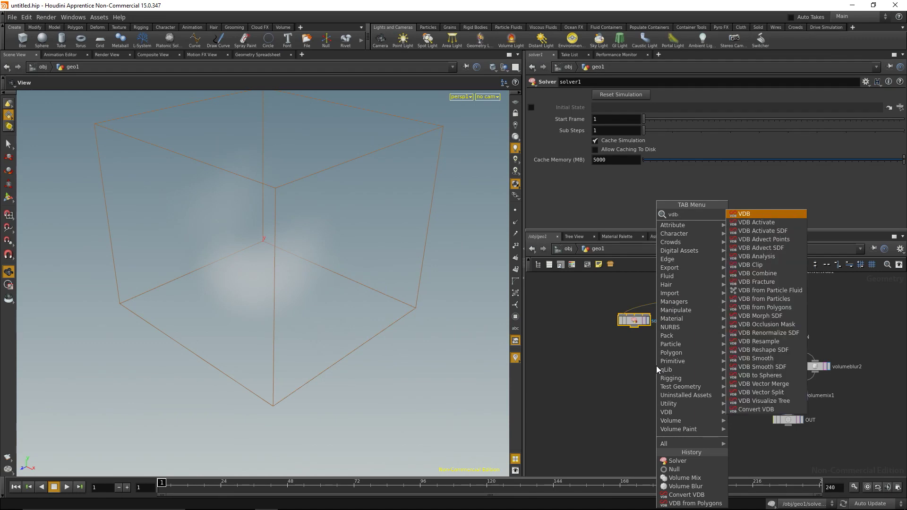
pyautogui.write('con')
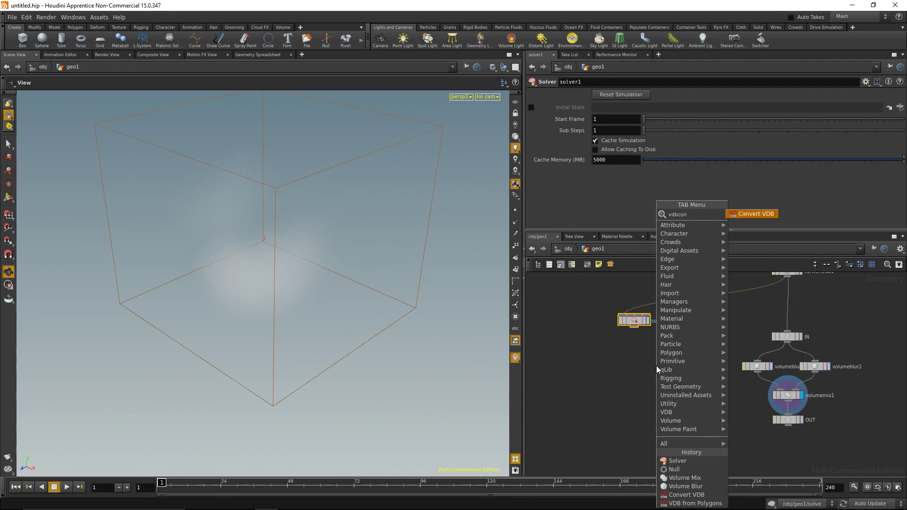
pyautogui.press('Return')
pyautogui.click(656, 366)
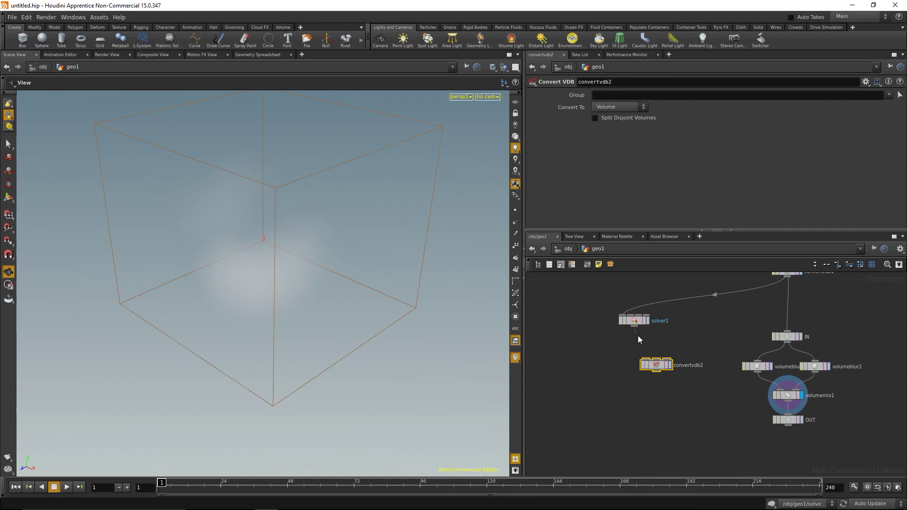
pyautogui.moveTo(667, 367); pyautogui.dragTo(646, 356)
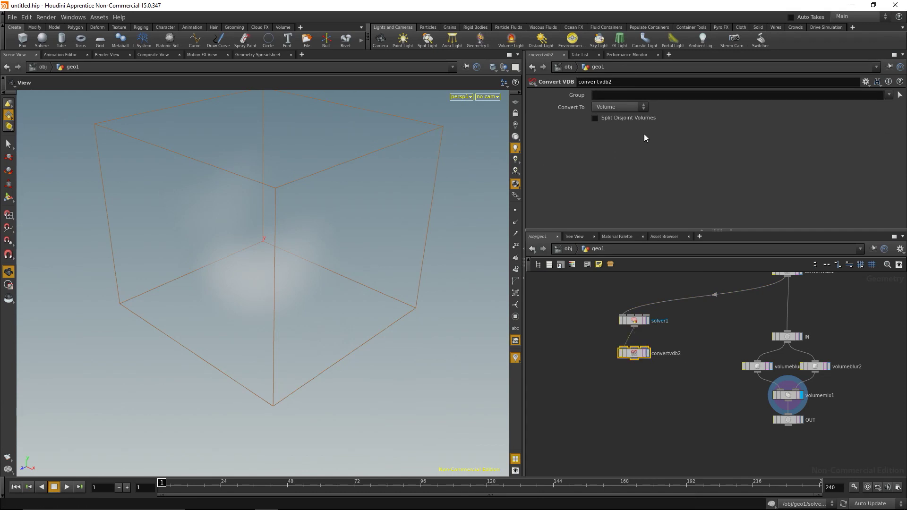
# Set convertvdb2 to convert to VDB with Convert Fog to SDF, and display it.
pyautogui.click(619, 106)
pyautogui.click(609, 126)
pyautogui.click(608, 120)
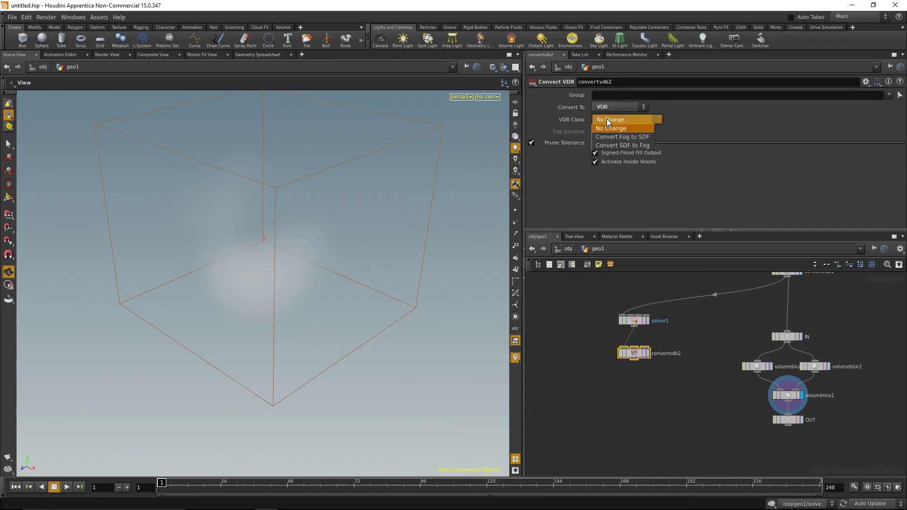
pyautogui.click(644, 137)
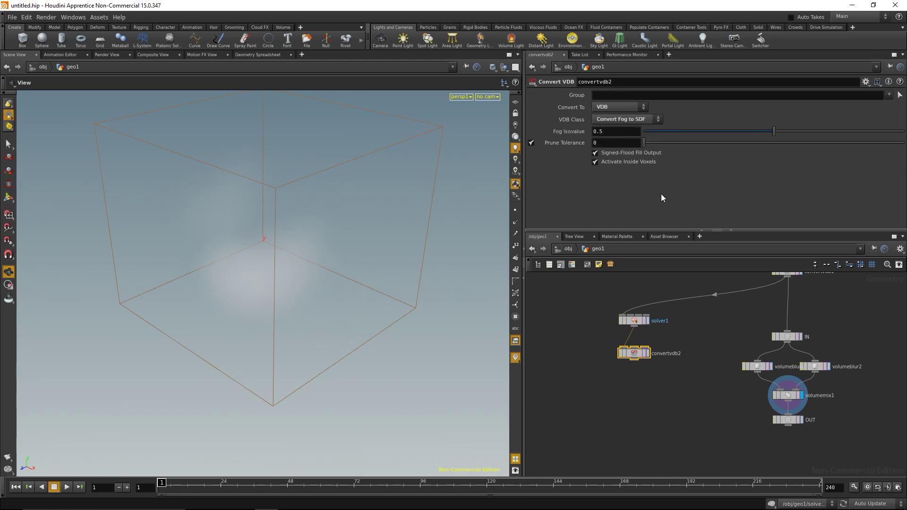
pyautogui.click(648, 353)
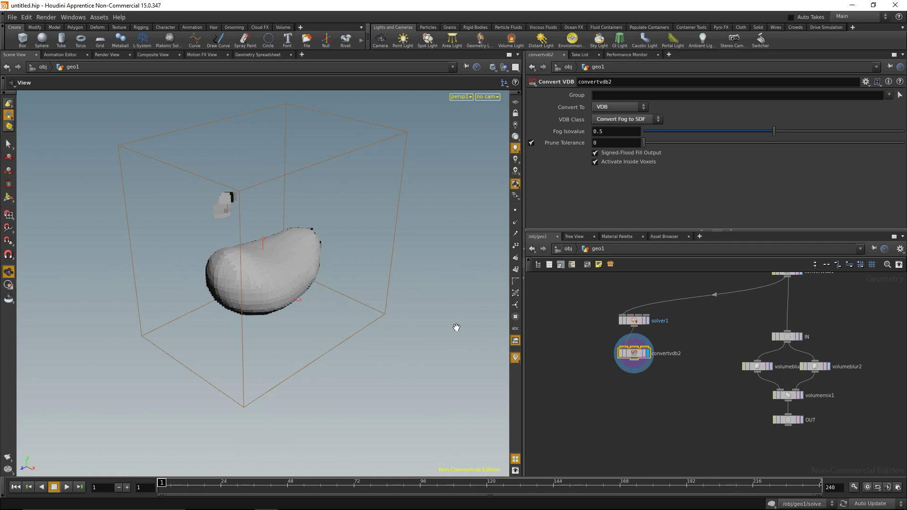
pyautogui.moveTo(429, 325); pyautogui.dragTo(329, 308)
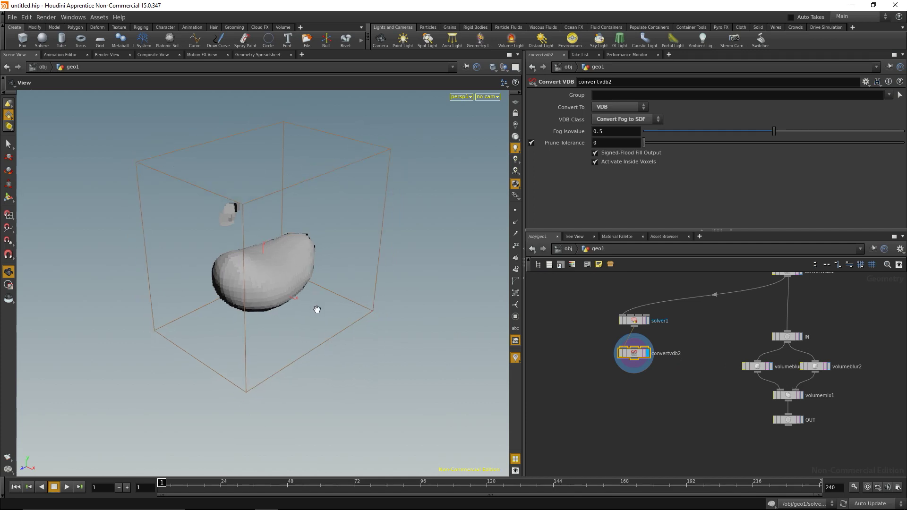
pyautogui.click(67, 487)
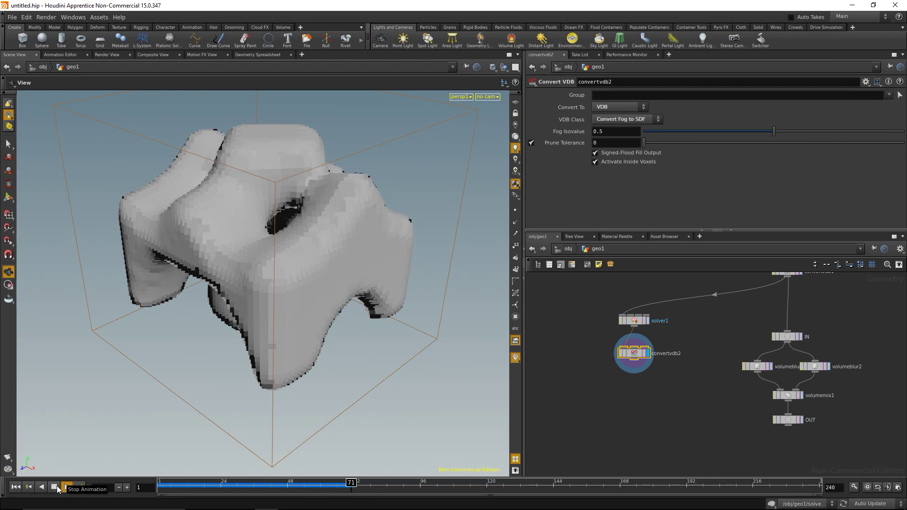
pyautogui.click(57, 489)
pyautogui.click(16, 487)
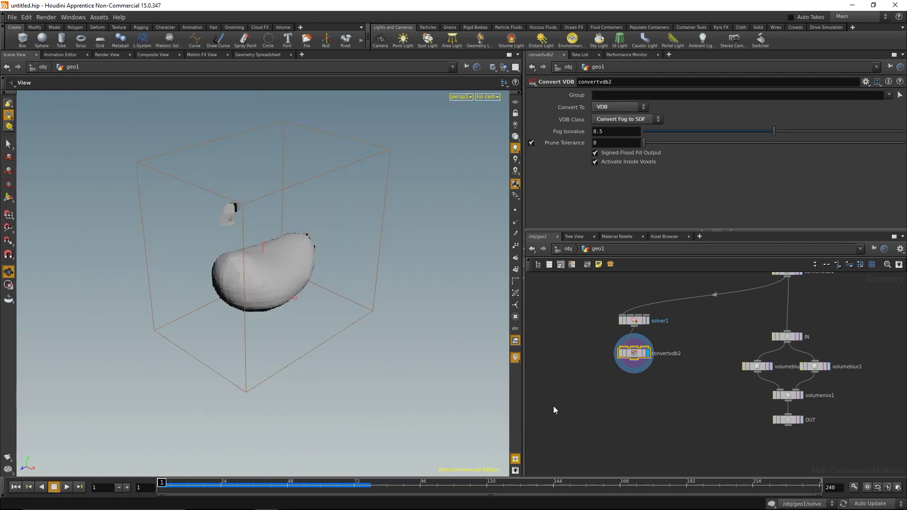
pyautogui.scroll(3, 567, 401)
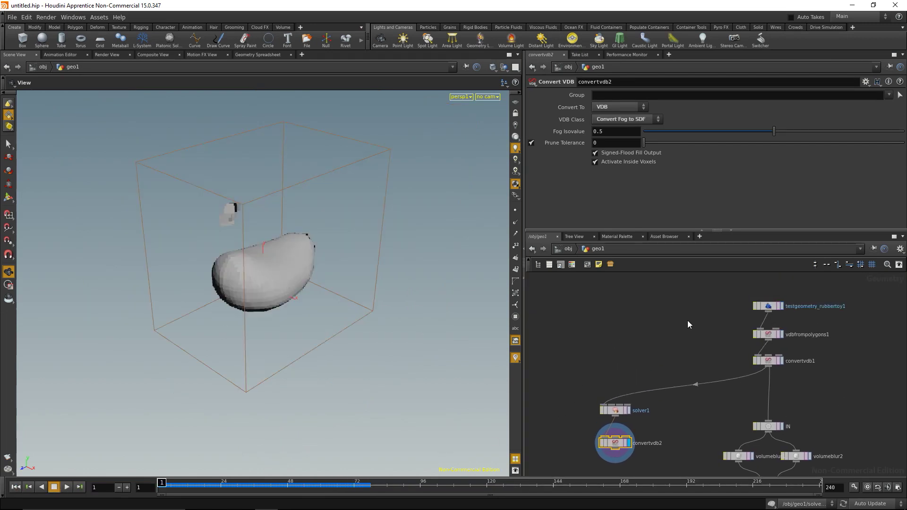
# Set vdbfrompolygons1's Voxel Size from 0.1 to 0.01.
pyautogui.click(776, 336)
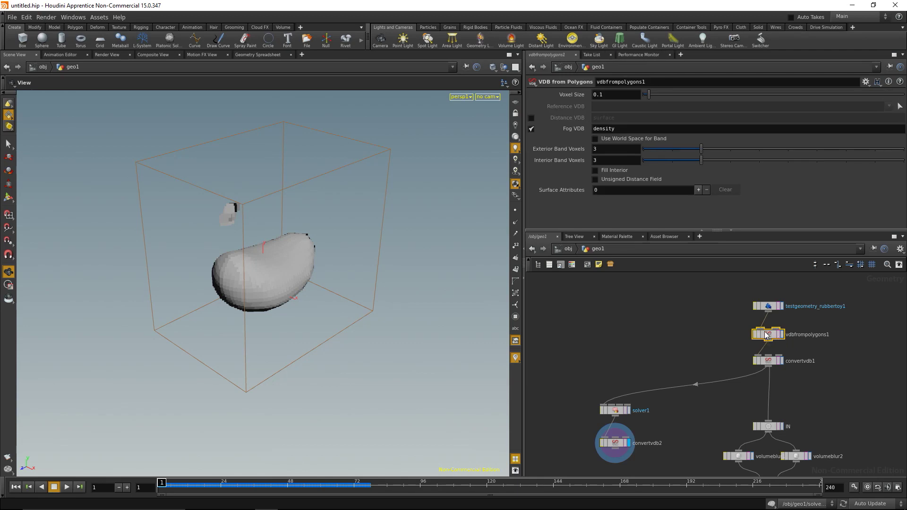
pyautogui.press('Left')
pyautogui.write('0')
pyautogui.click(643, 346)
pyautogui.moveTo(298, 250); pyautogui.dragTo(291, 249)
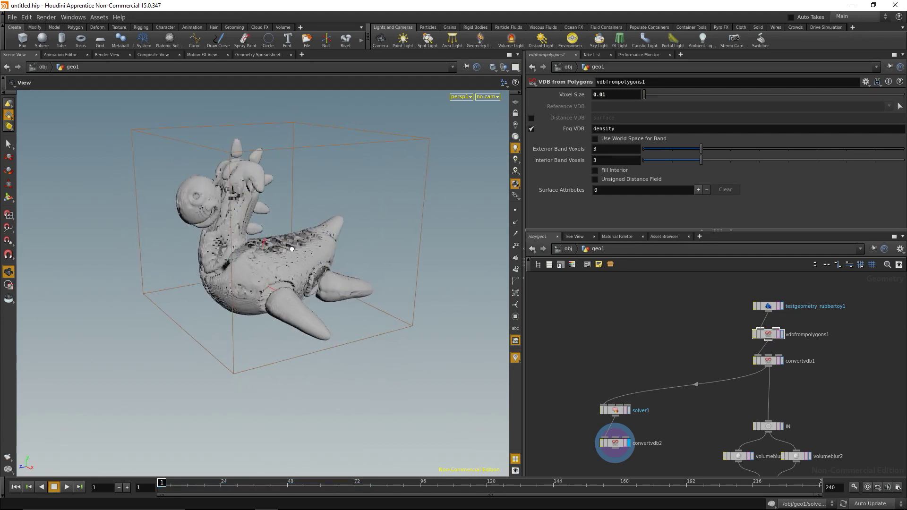
# Play the finer-voxel simulation, stop it, and rewind to frame 1.
pyautogui.click(66, 488)
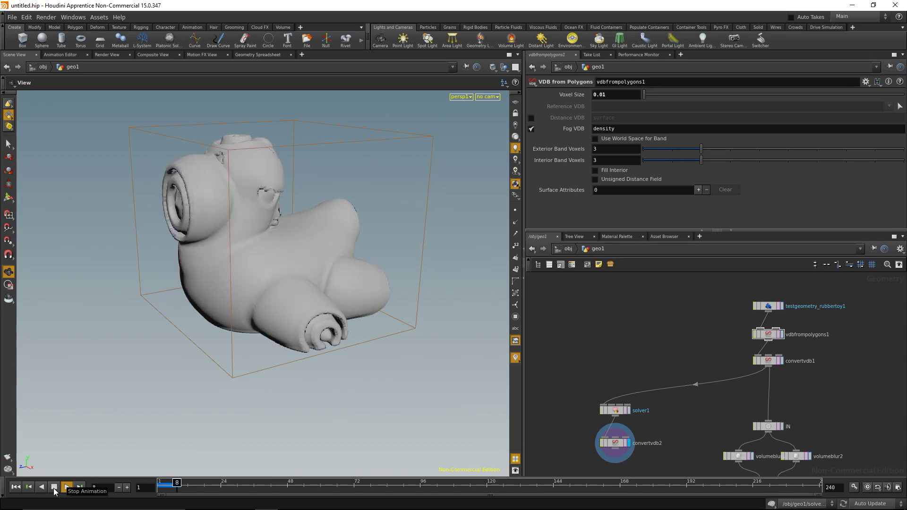
pyautogui.click(54, 488)
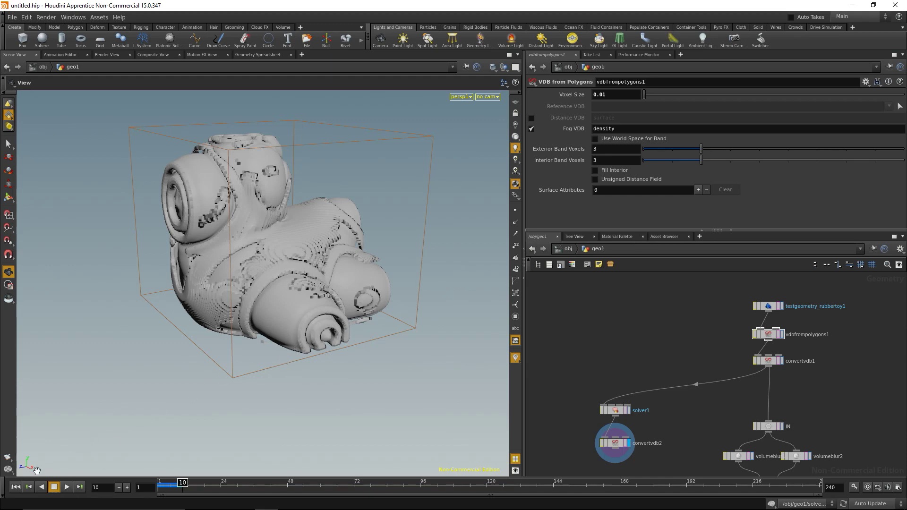
pyautogui.click(16, 488)
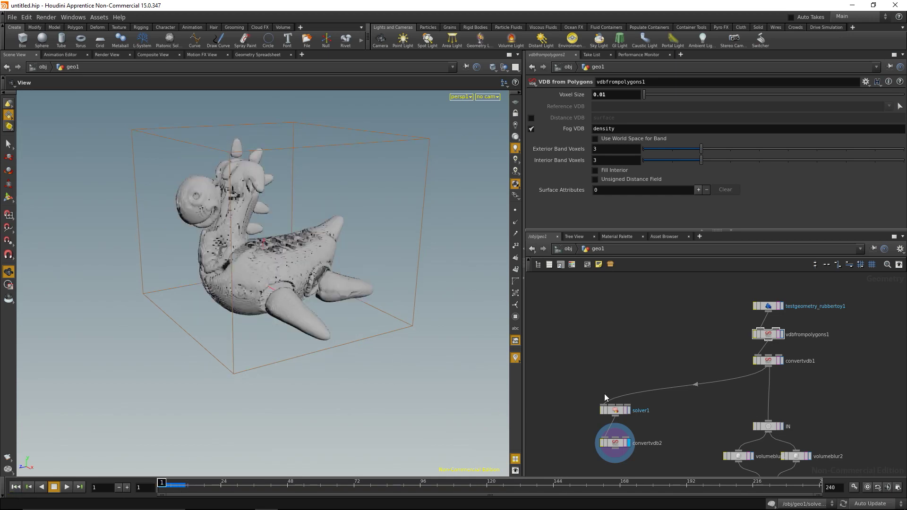
# Inside solver1, insert a Volume VOP between volumemix1 and OUT.
pyautogui.moveTo(688, 431); pyautogui.dragTo(674, 390, button='middle')
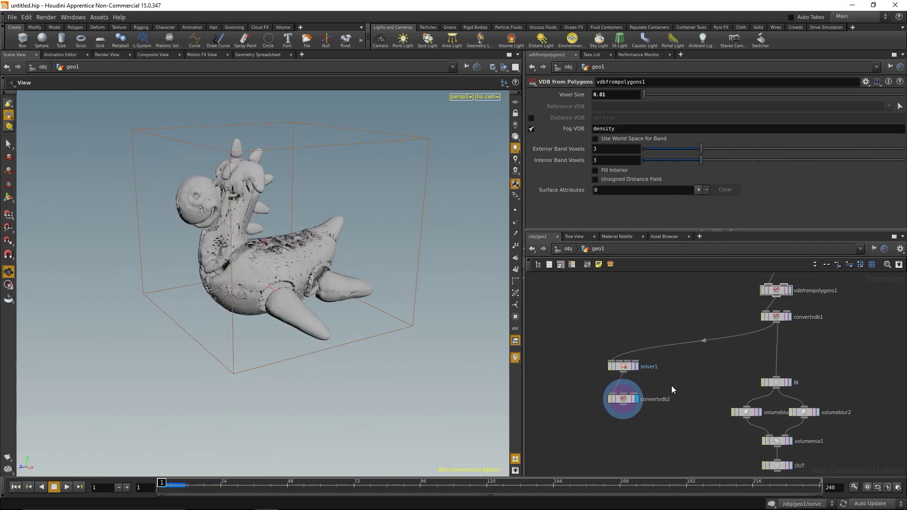
pyautogui.doubleClick(624, 368)
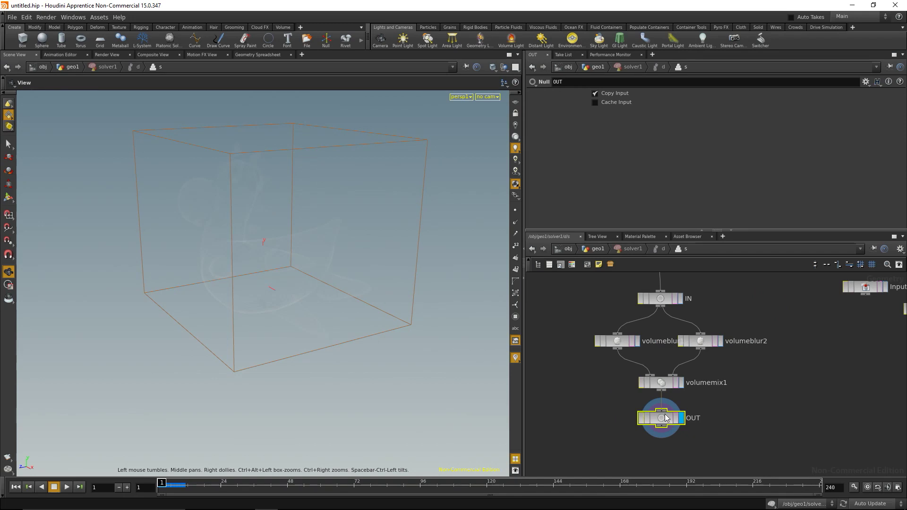
pyautogui.moveTo(667, 418); pyautogui.dragTo(668, 458)
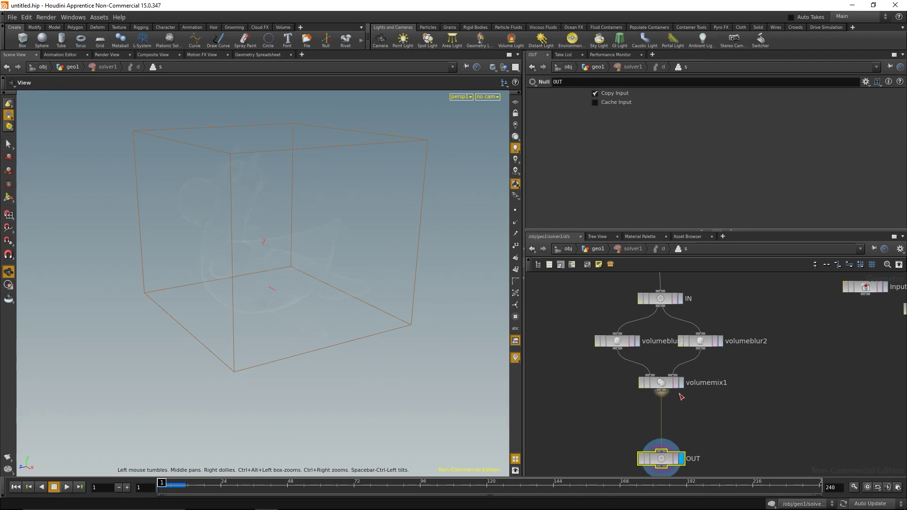
pyautogui.click(711, 418)
pyautogui.press('Tab')
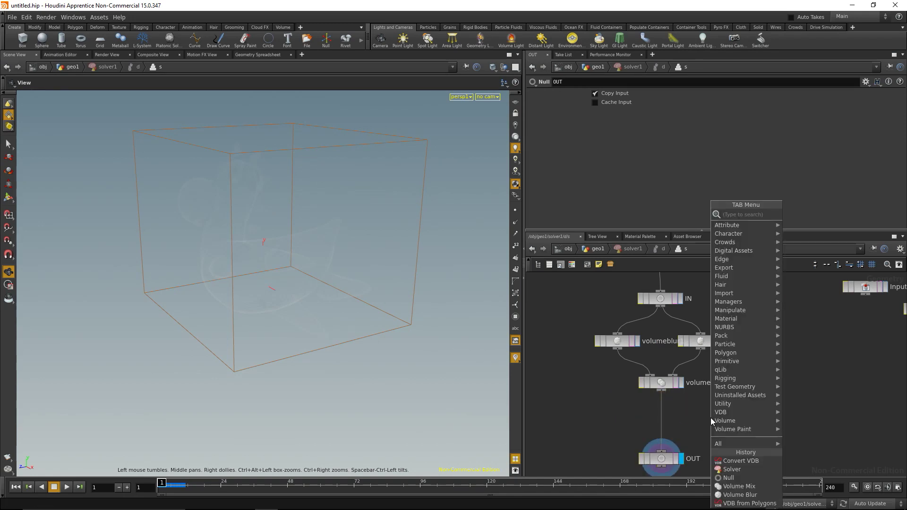
pyautogui.write('volvop')
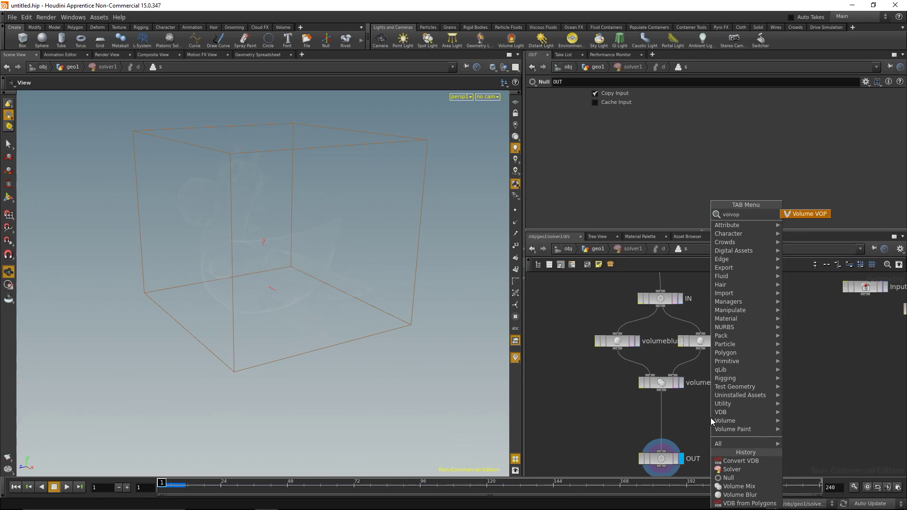
pyautogui.press('Return')
pyautogui.click(712, 421)
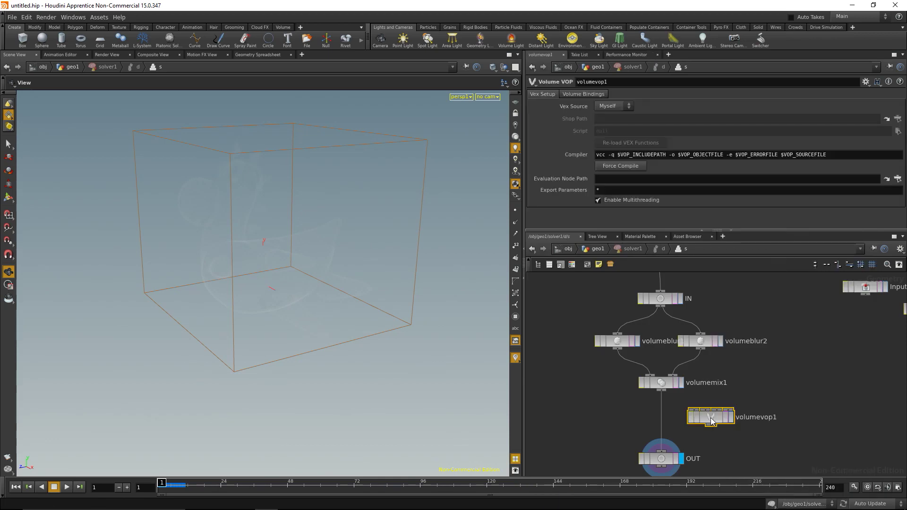
pyautogui.moveTo(711, 420); pyautogui.dragTo(662, 422)
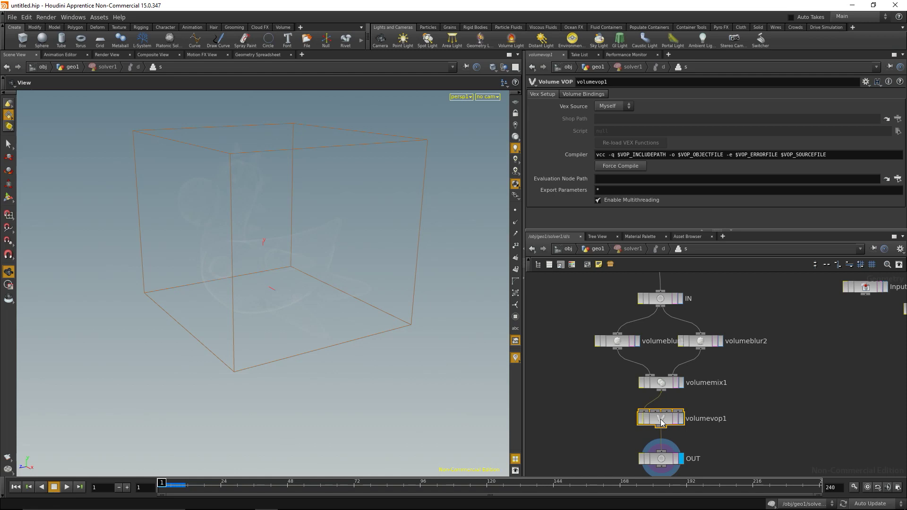
# Inside volumevop1, splice a Clamp node (Min 0, Max 1) onto the density wire.
pyautogui.doubleClick(662, 421)
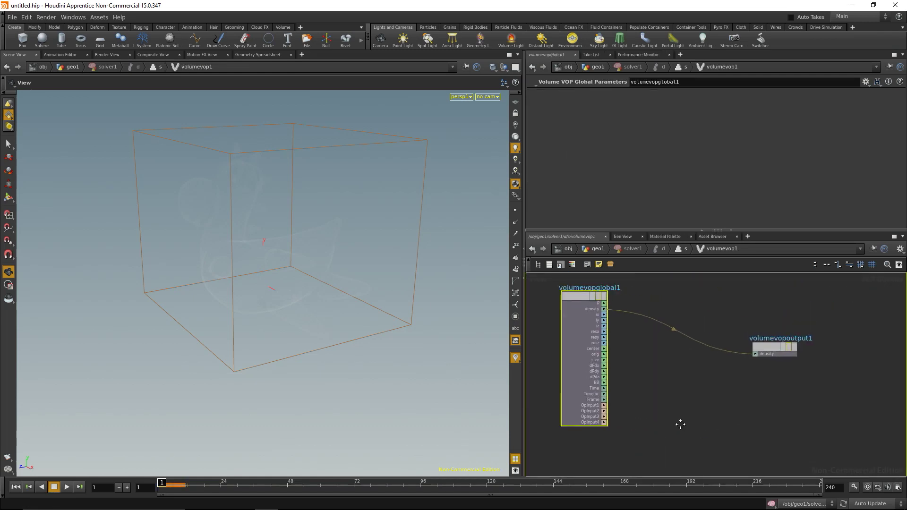
pyautogui.moveTo(781, 351); pyautogui.dragTo(836, 337)
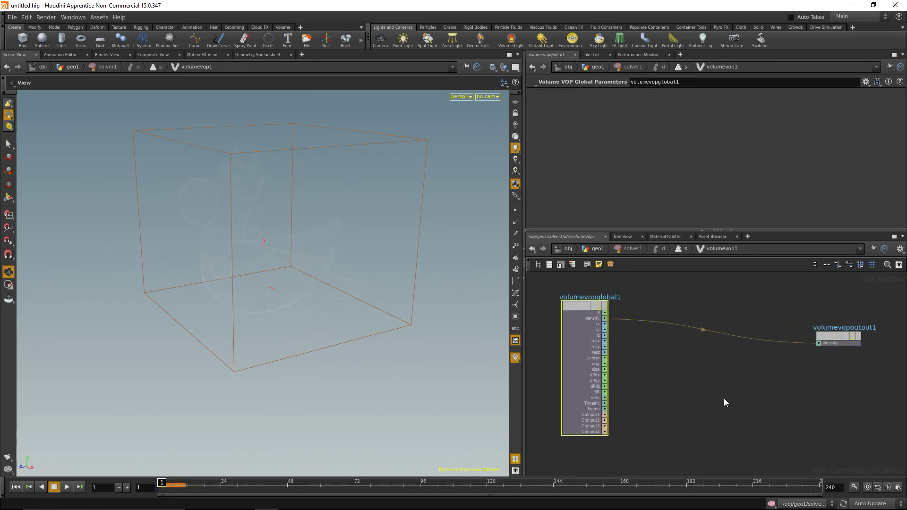
pyautogui.press('Tab')
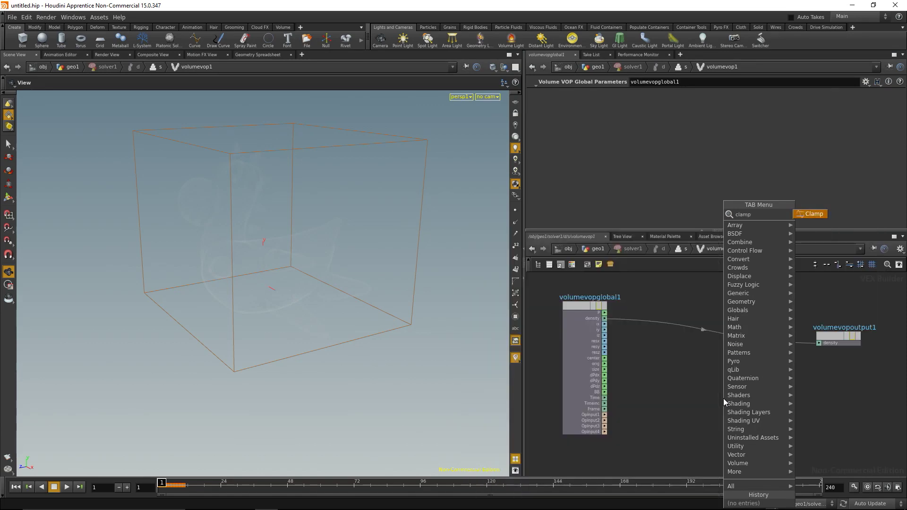
pyautogui.press('Escape')
pyautogui.click(724, 400)
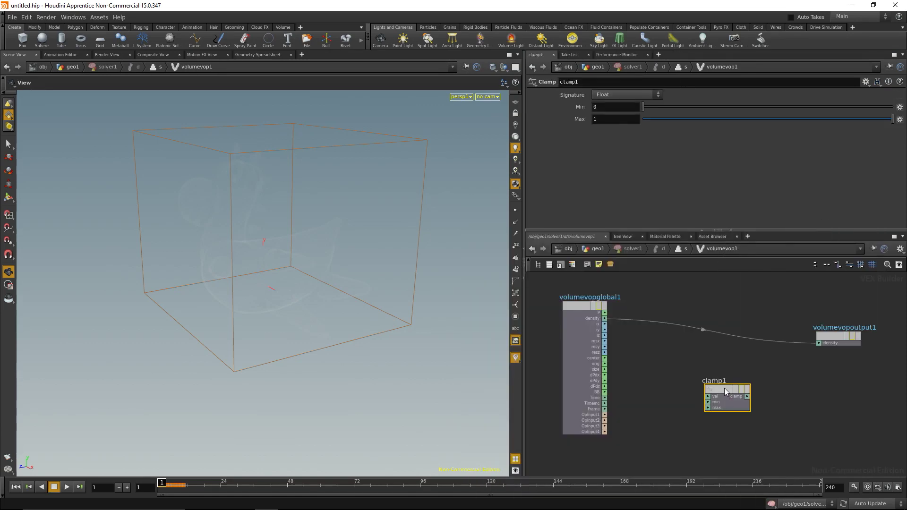
pyautogui.moveTo(724, 387); pyautogui.dragTo(662, 319)
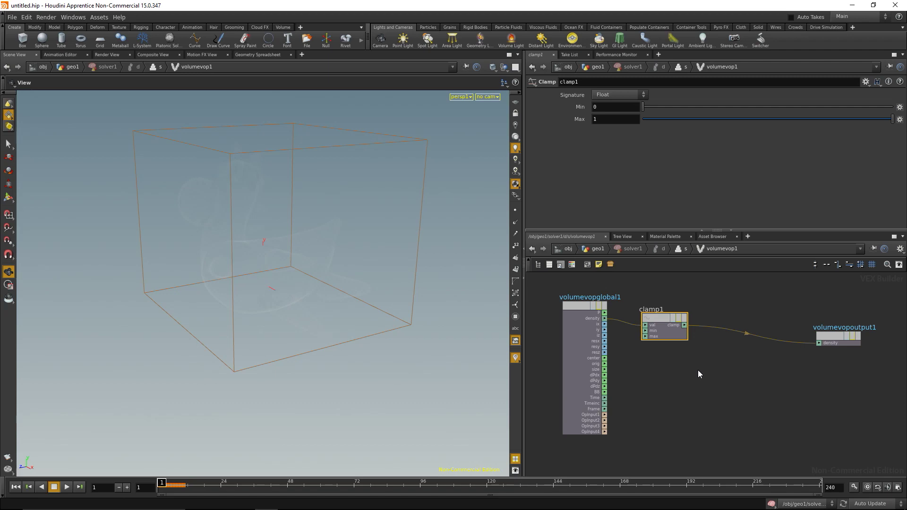
pyautogui.click(710, 384)
# Add a Compare node and feed density into its first input.
pyautogui.press('Tab')
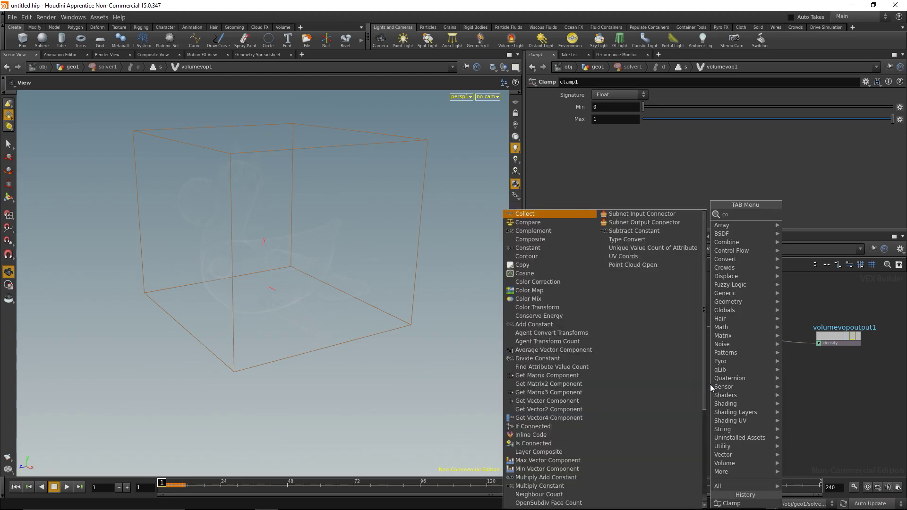
pyautogui.click(710, 384)
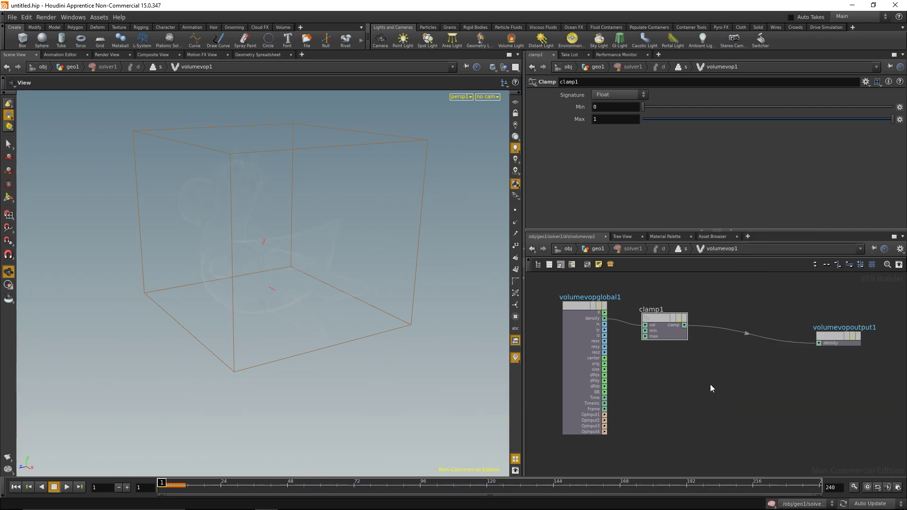
pyautogui.click(711, 386)
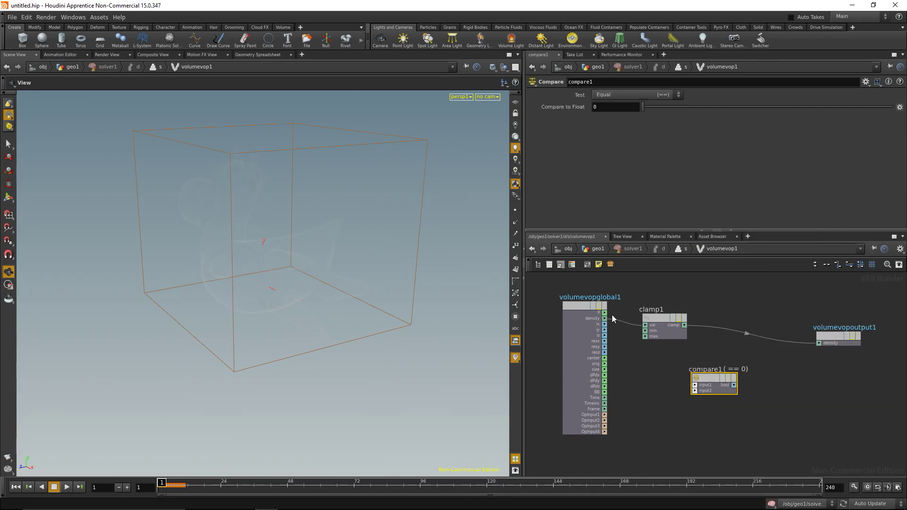
pyautogui.moveTo(607, 320); pyautogui.dragTo(694, 387)
# Set compare1's test to Less Than 0.1 and tidy the network layout.
pyautogui.click(660, 95)
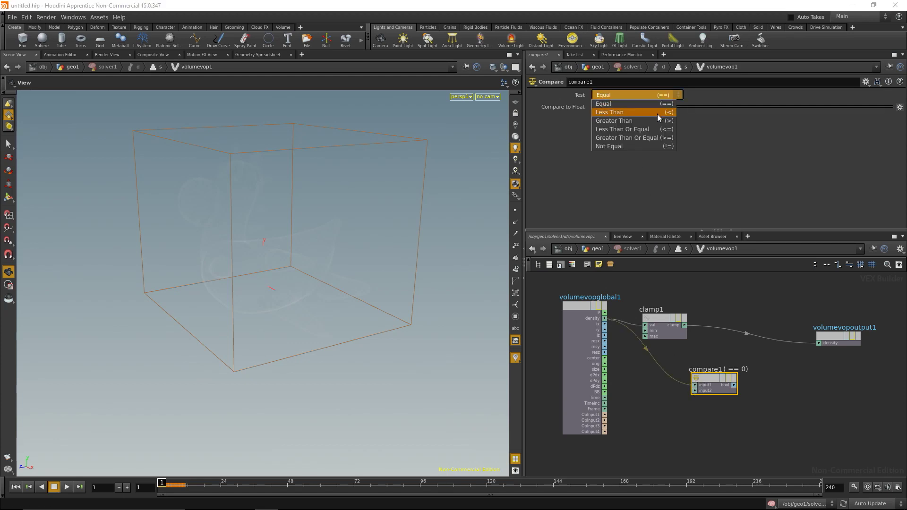
pyautogui.click(656, 113)
pyautogui.click(620, 106)
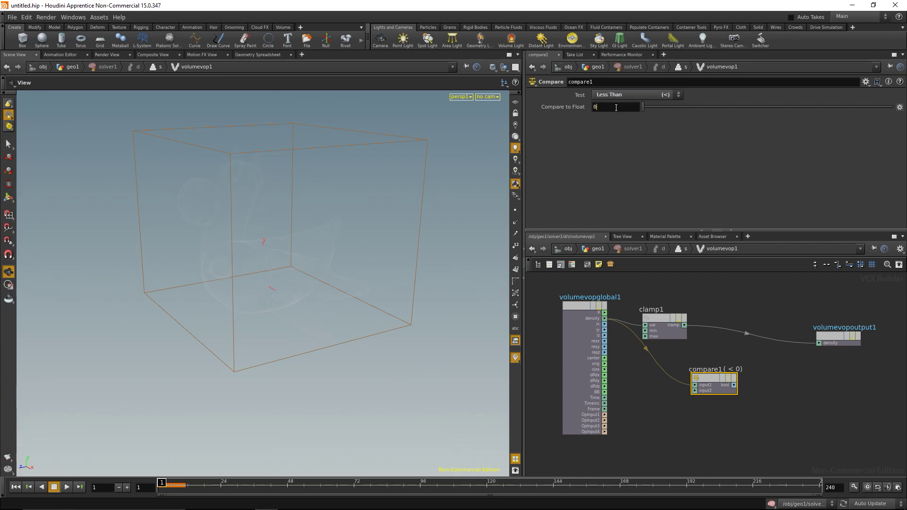
pyautogui.write('.1')
pyautogui.click(664, 416)
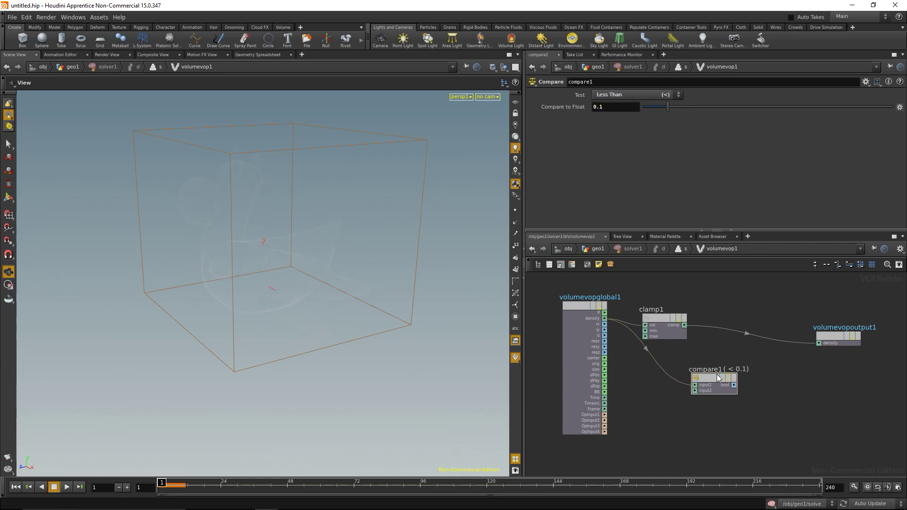
pyautogui.press('l')
pyautogui.moveTo(829, 339); pyautogui.dragTo(836, 321)
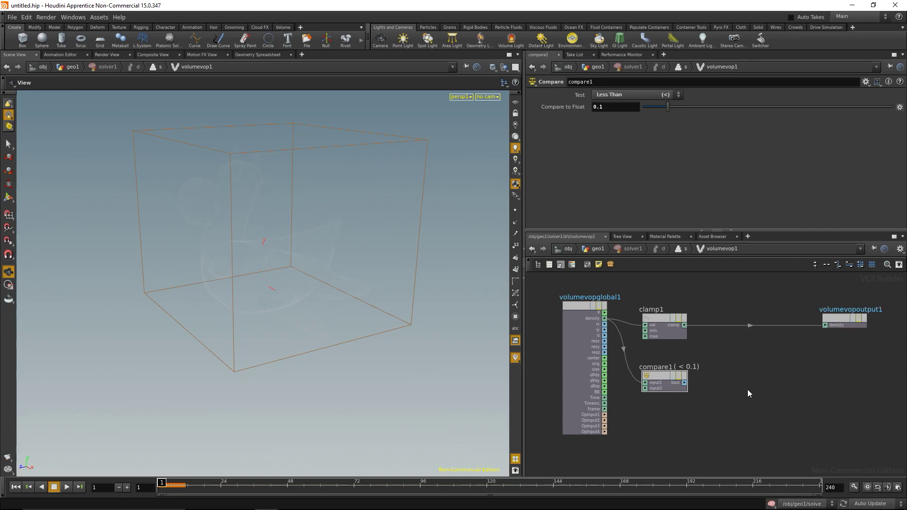
# Add a Switch node whose index is driven by compare1's result.
pyautogui.press('Tab')
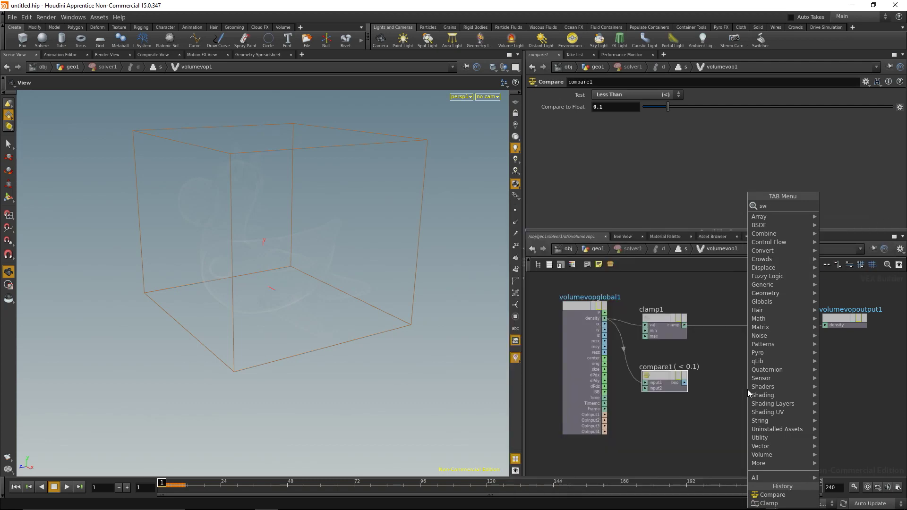
pyautogui.write('two')
pyautogui.press('Return')
pyautogui.click(747, 389)
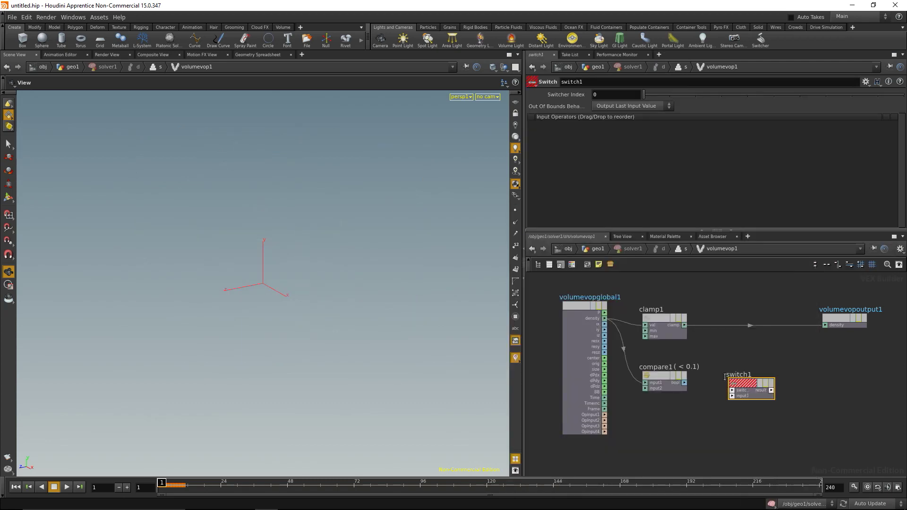
pyautogui.moveTo(776, 379); pyautogui.dragTo(777, 378)
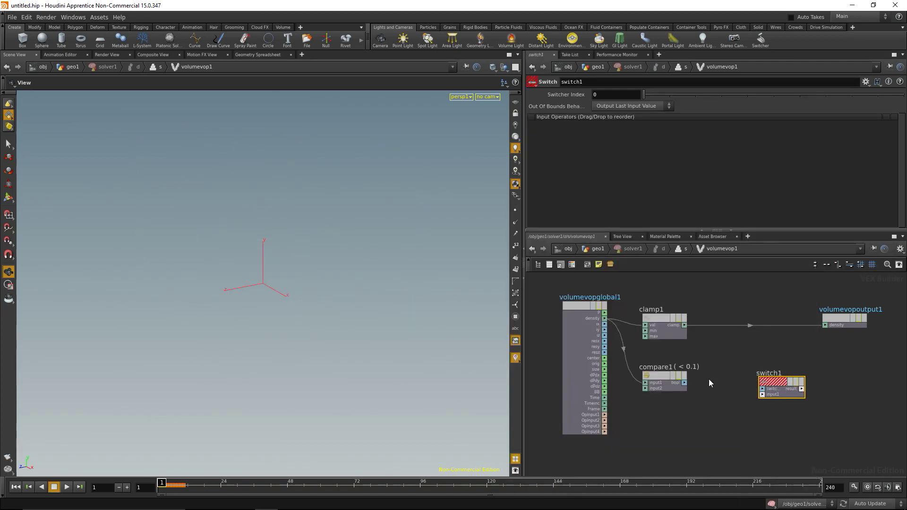
pyautogui.click(762, 389)
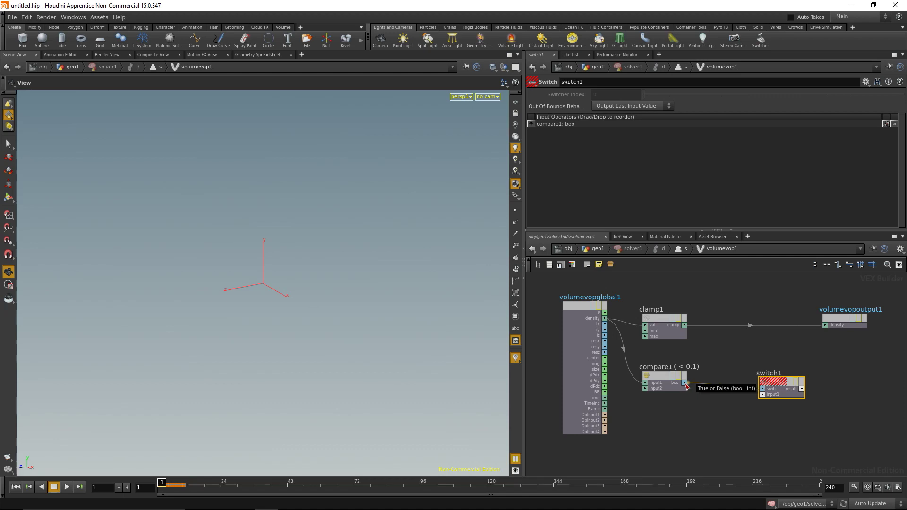
# Feed clamp1's output into switch1 and review compare1's settings.
pyautogui.click(665, 378)
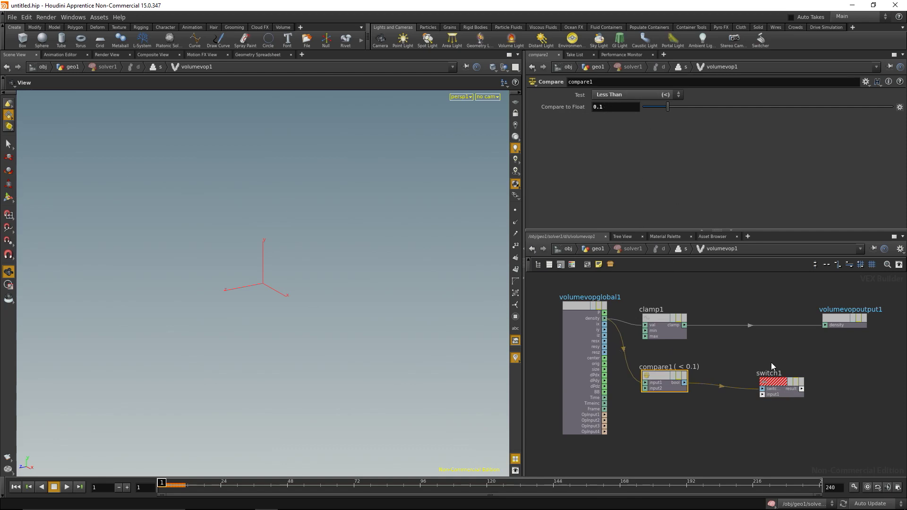
pyautogui.moveTo(770, 381); pyautogui.dragTo(748, 376)
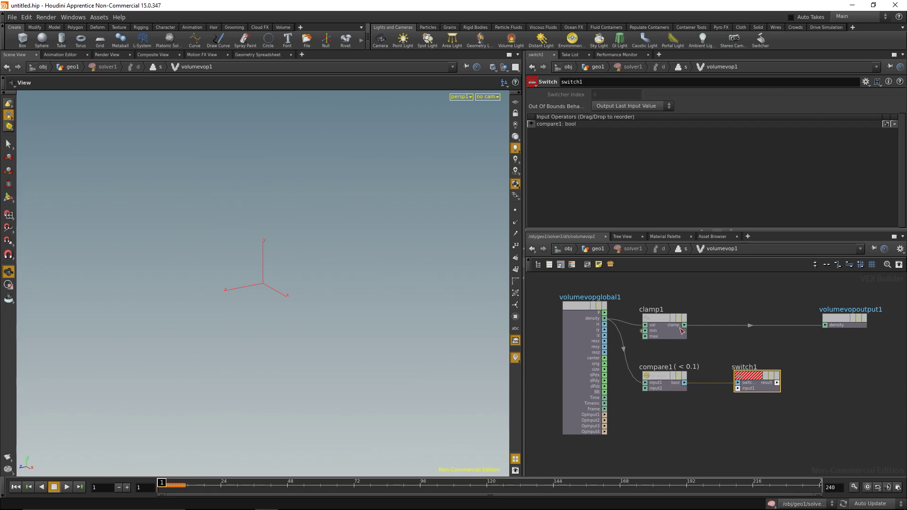
pyautogui.moveTo(682, 330); pyautogui.dragTo(738, 389)
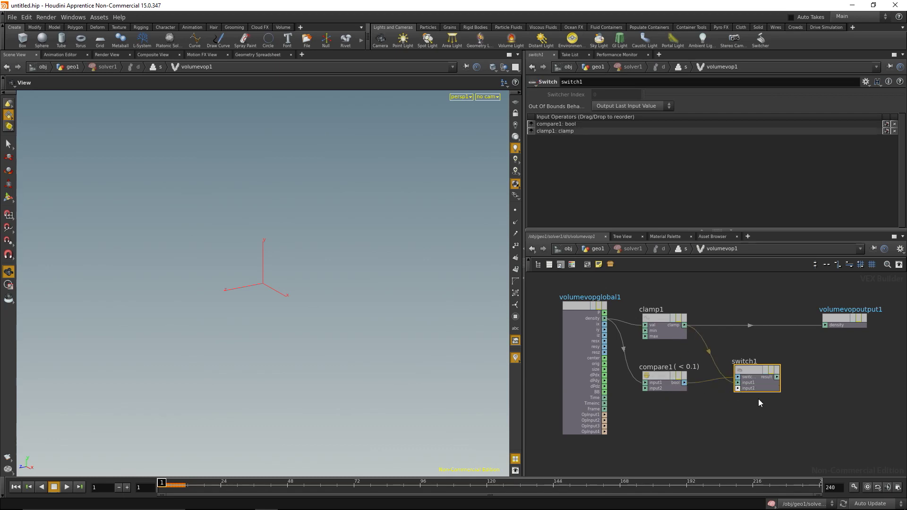
pyautogui.click(739, 425)
pyautogui.click(654, 377)
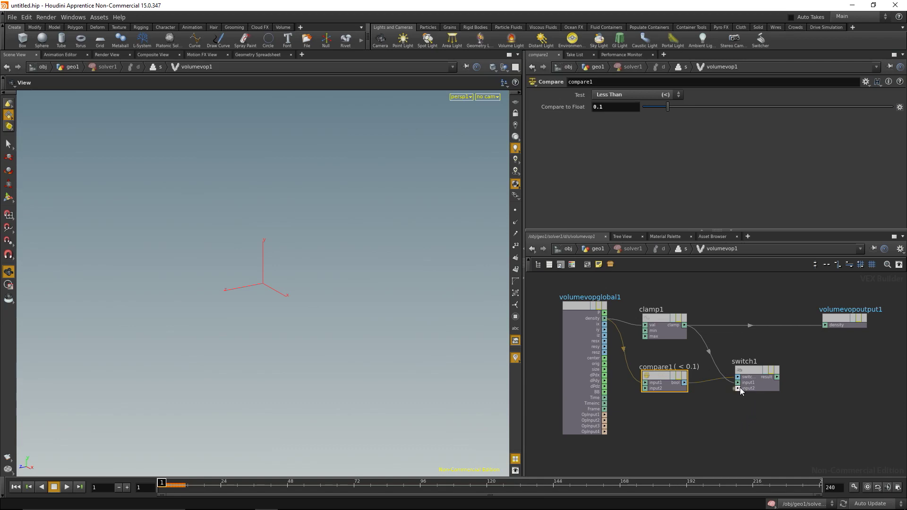
pyautogui.click(725, 427)
# Add a Constant 0 as switch1's second input and send switch1 to the density output.
pyautogui.press('Tab')
pyautogui.write('const')
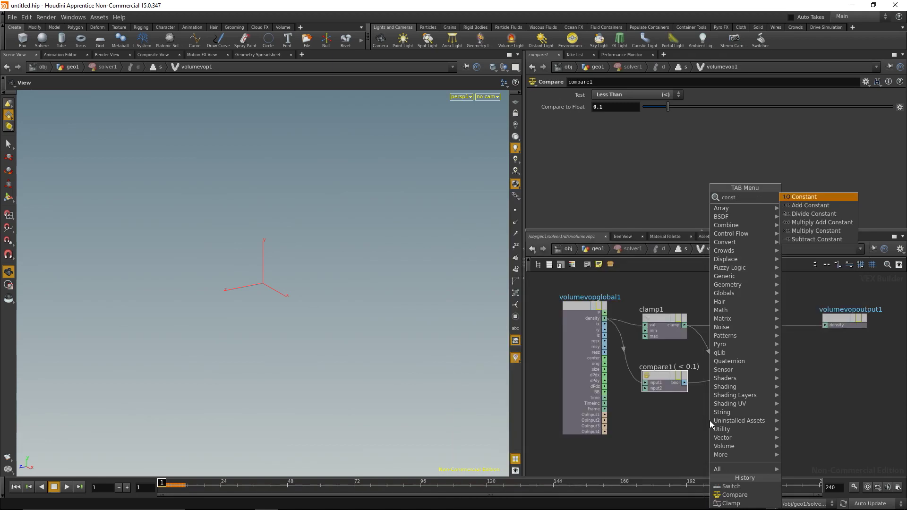
pyautogui.press('Return')
pyautogui.click(710, 420)
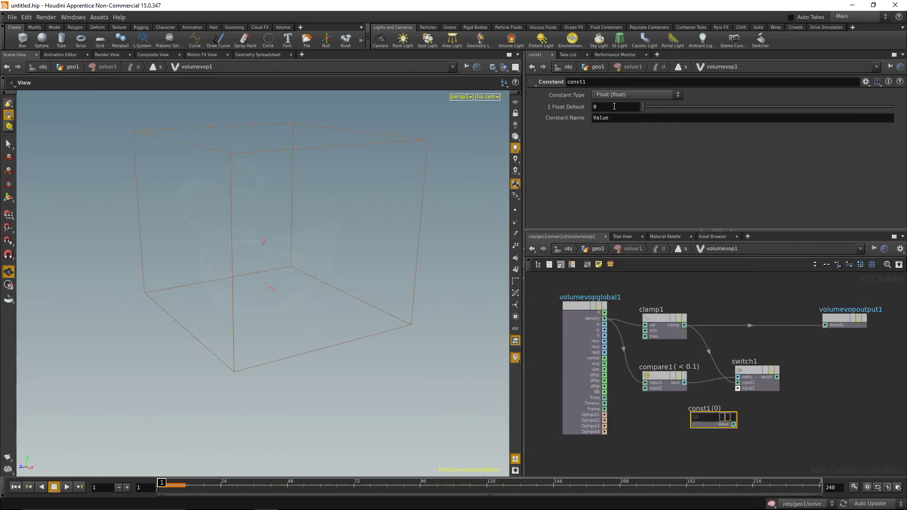
pyautogui.moveTo(709, 418); pyautogui.dragTo(667, 409)
pyautogui.click(692, 415)
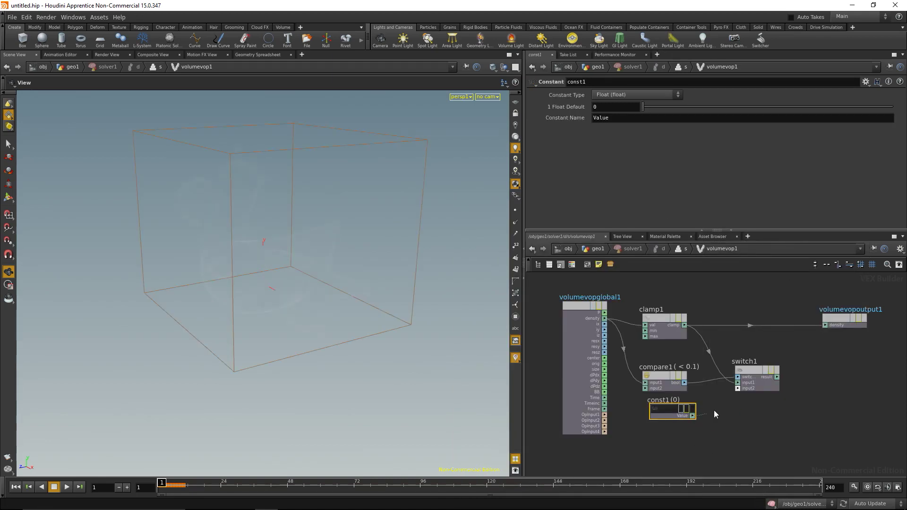
pyautogui.click(738, 389)
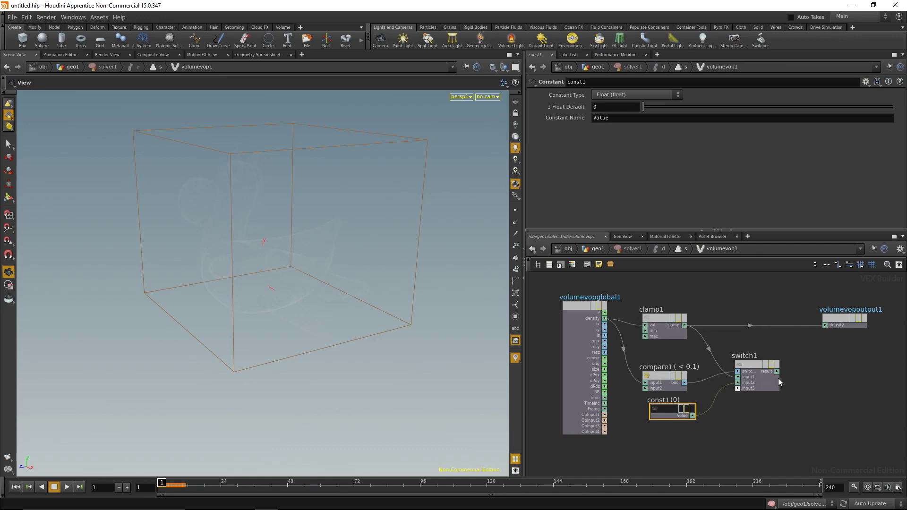
pyautogui.click(826, 325)
# Go up to geo1, then revisit solver1's volumevop1 and nudge const1.
pyautogui.click(598, 249)
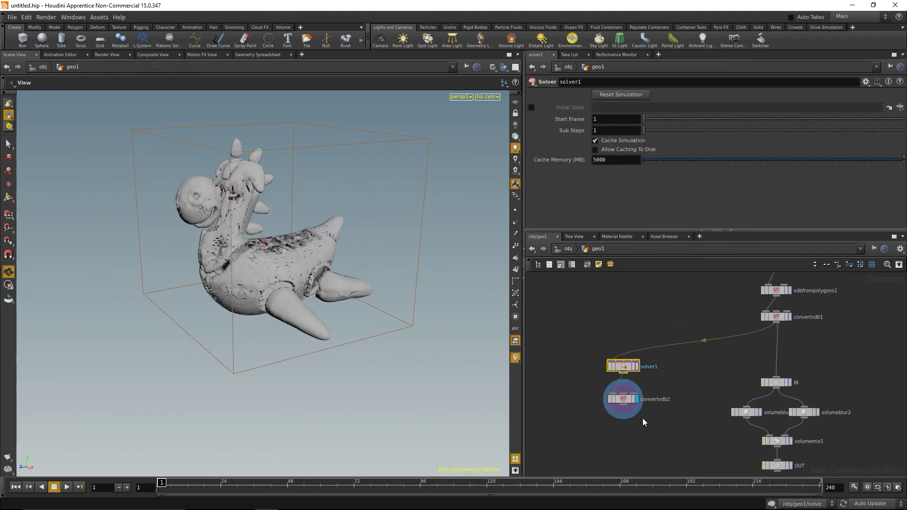
pyautogui.click(619, 445)
pyautogui.doubleClick(623, 367)
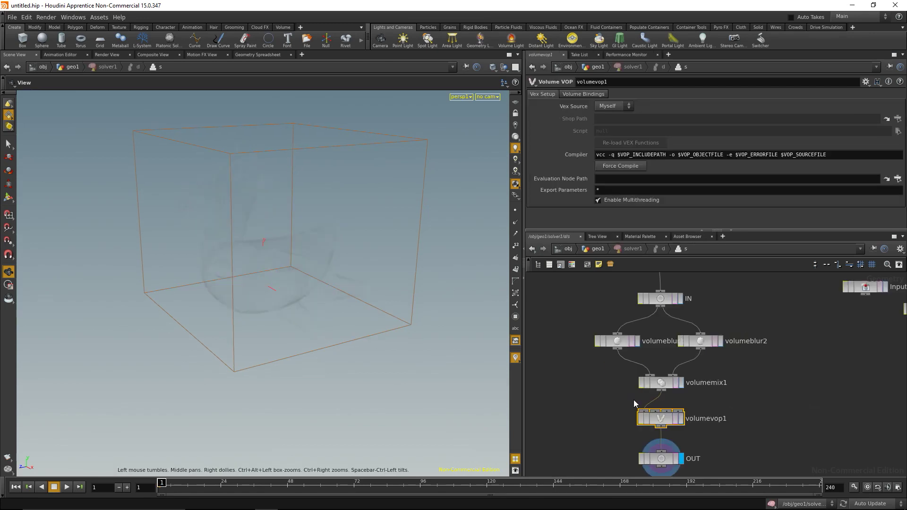
pyautogui.doubleClick(661, 419)
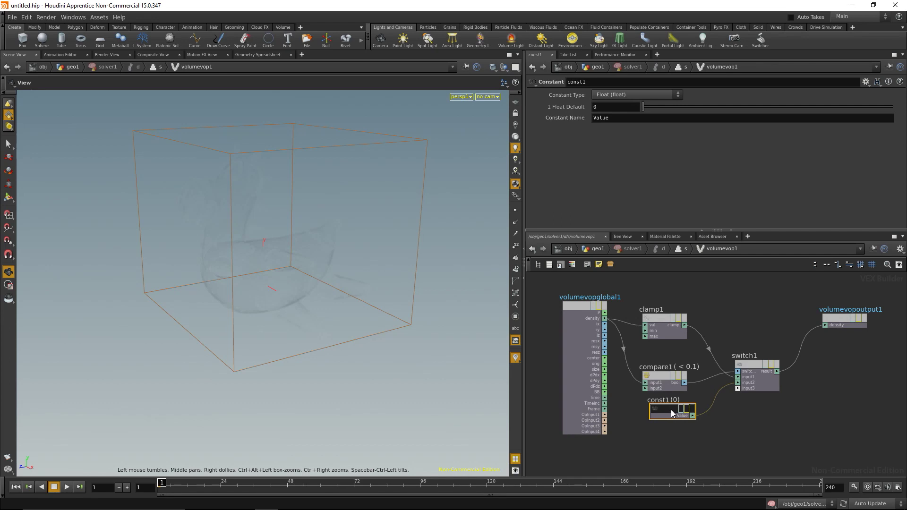
pyautogui.moveTo(668, 411); pyautogui.dragTo(664, 415)
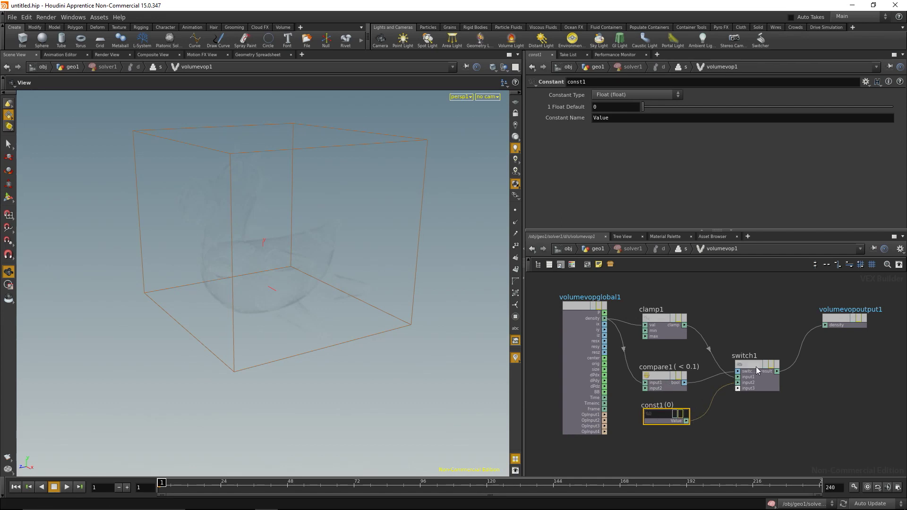
# From geo1, play the simulation to about frame 53 so worm-like ridges cover the toy.
pyautogui.click(598, 248)
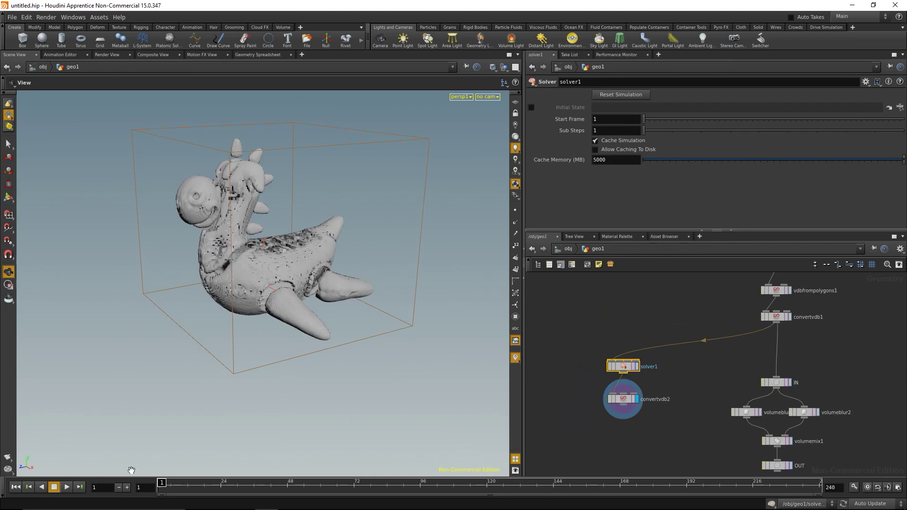
pyautogui.click(68, 487)
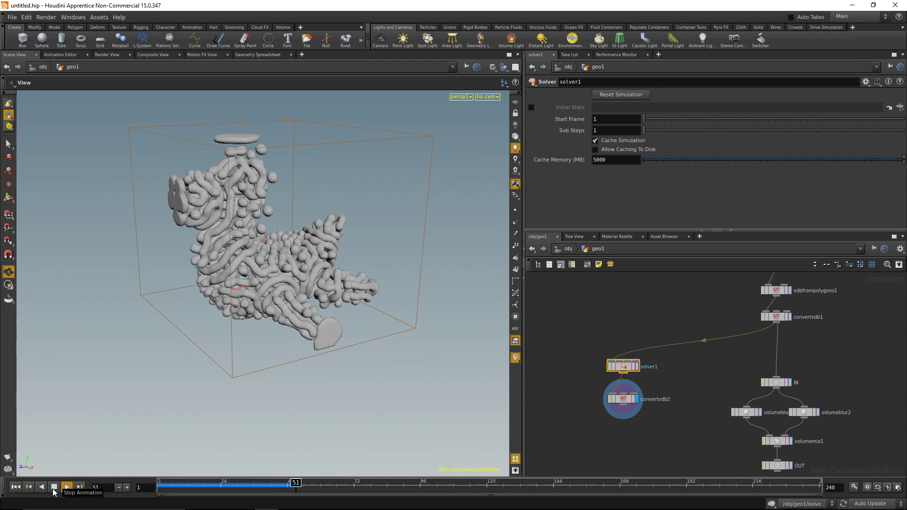
pyautogui.click(54, 487)
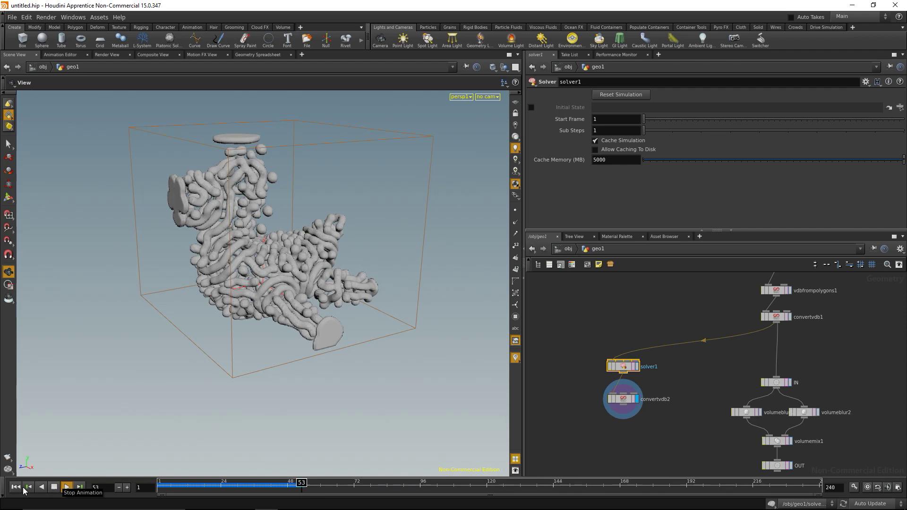
# Add a Volume Resize node between convertvdb1 and solver1.
pyautogui.press('Tab')
pyautogui.write('vol')
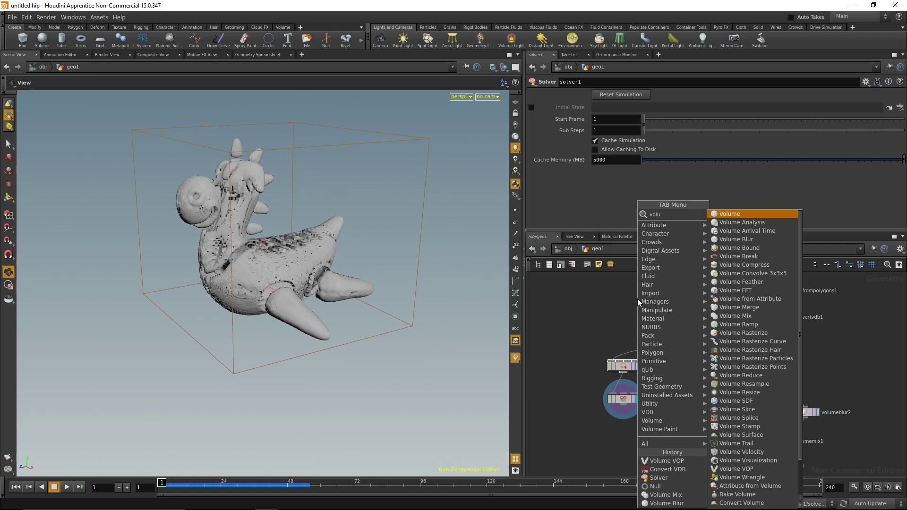
pyautogui.click(740, 396)
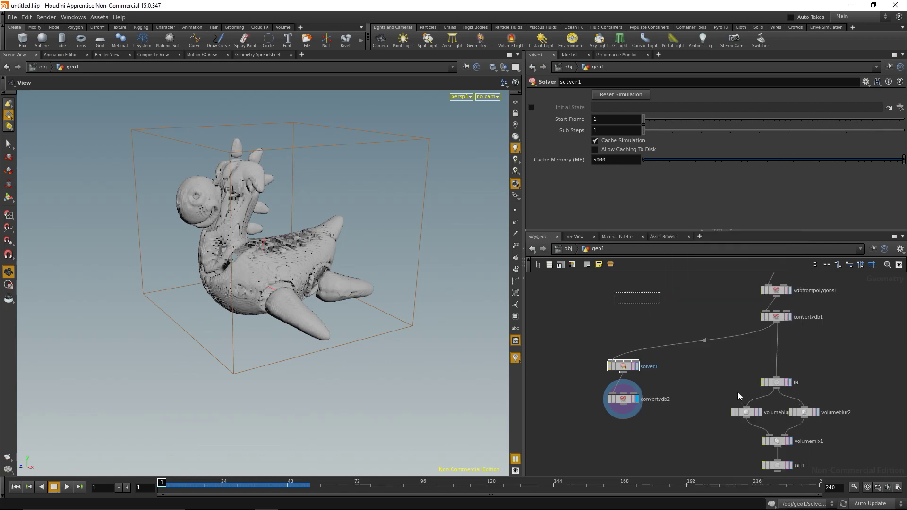
pyautogui.click(649, 320)
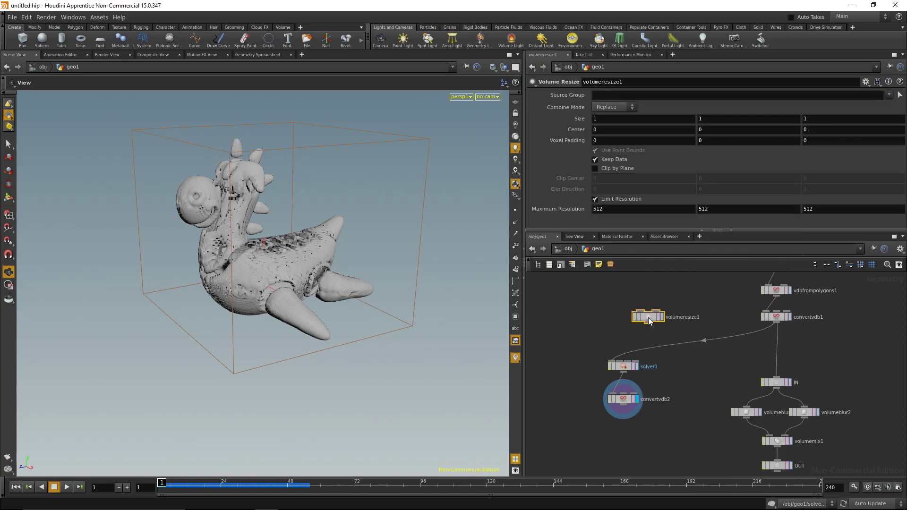
pyautogui.click(649, 321)
pyautogui.moveTo(649, 322); pyautogui.dragTo(697, 343)
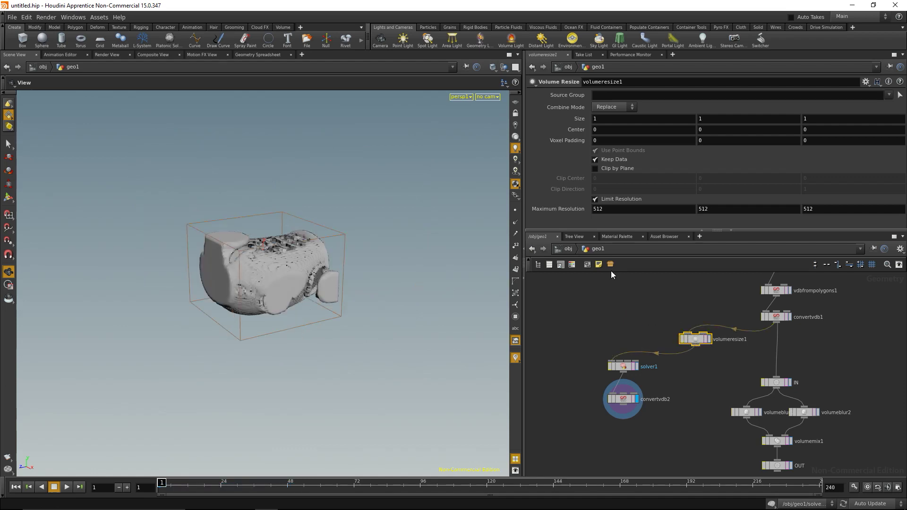
# Zero the Size values and set Combine Mode to Union.
pyautogui.click(614, 118)
pyautogui.write('0')
pyautogui.press('Tab')
pyautogui.write('0')
pyautogui.press('Tab')
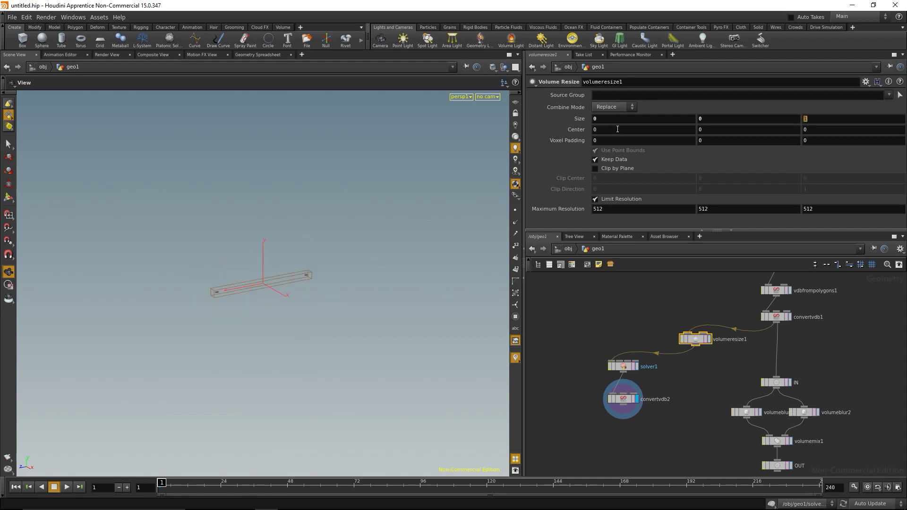
pyautogui.write('0')
pyautogui.press('Return')
pyautogui.click(605, 110)
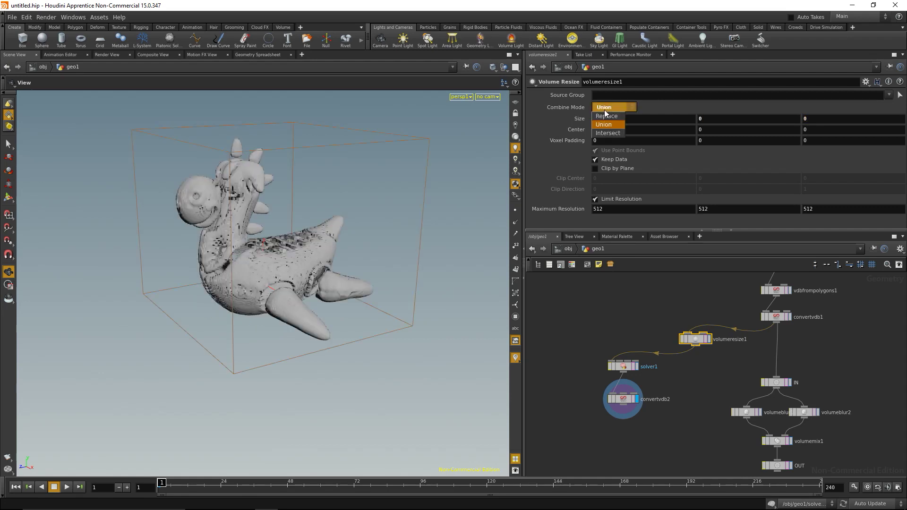
pyautogui.click(605, 110)
# Set Voxel Padding to 20, 20, 20 and display volumeresize1's fog volume.
pyautogui.click(623, 141)
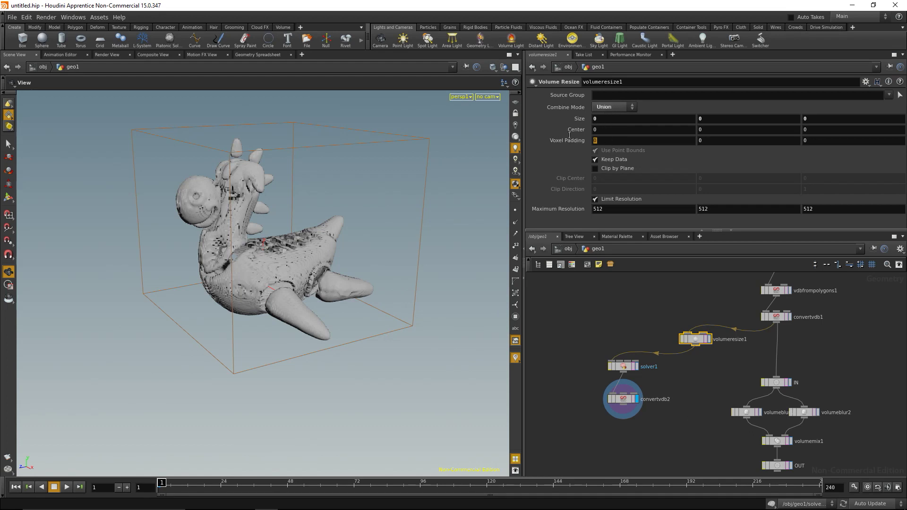
pyautogui.write('20')
pyautogui.press('Tab')
pyautogui.write('20')
pyautogui.press('Tab')
pyautogui.write('20')
pyautogui.click(709, 339)
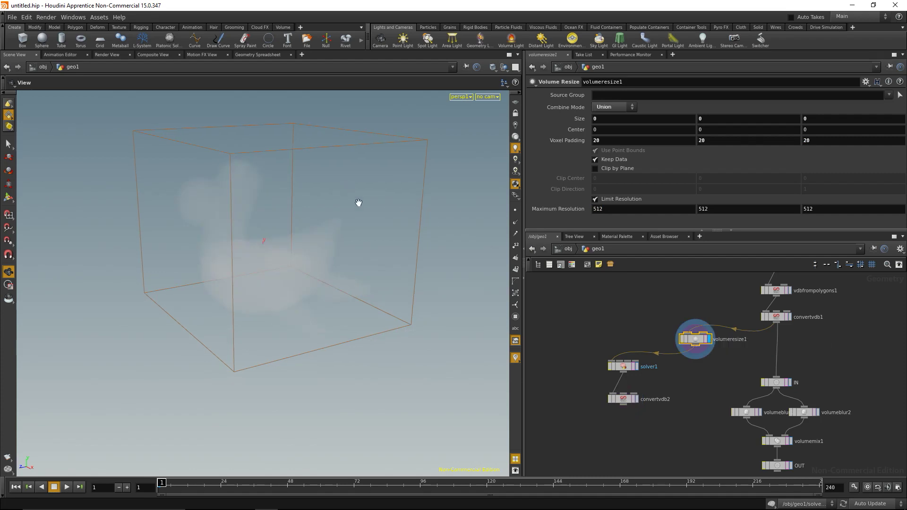
pyautogui.moveTo(358, 200); pyautogui.dragTo(395, 204)
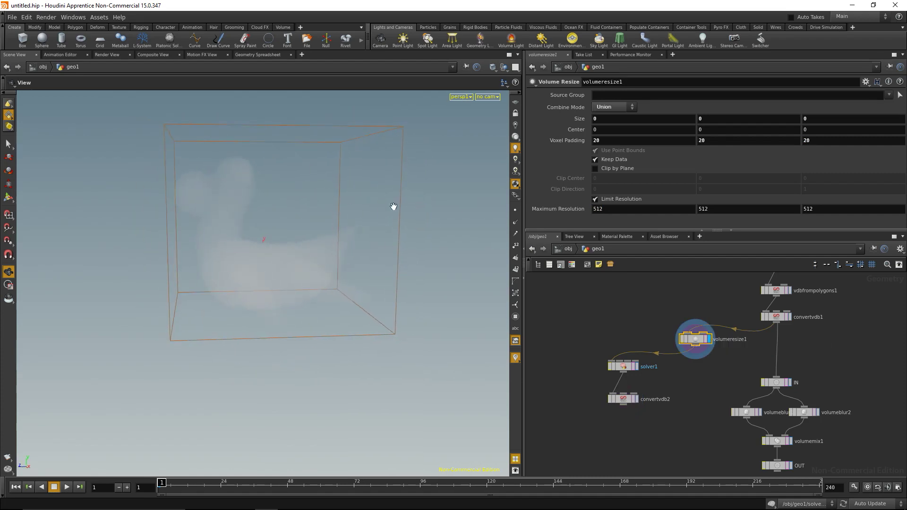
# Turn off Limit Resolution, reset Voxel Padding to 0, and set Size to 3.
pyautogui.click(595, 199)
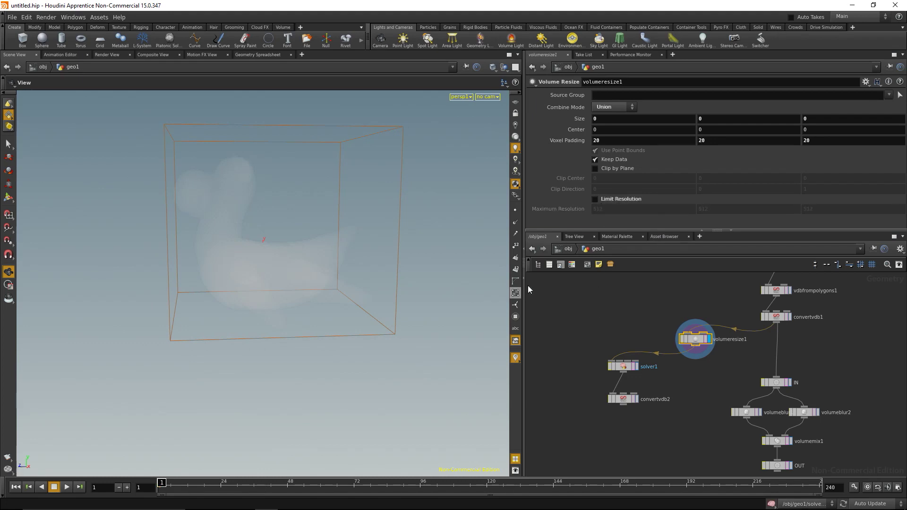
pyautogui.press('Tab')
pyautogui.write('0')
pyautogui.press('Tab')
pyautogui.write('0')
pyautogui.press('Tab')
pyautogui.write('0')
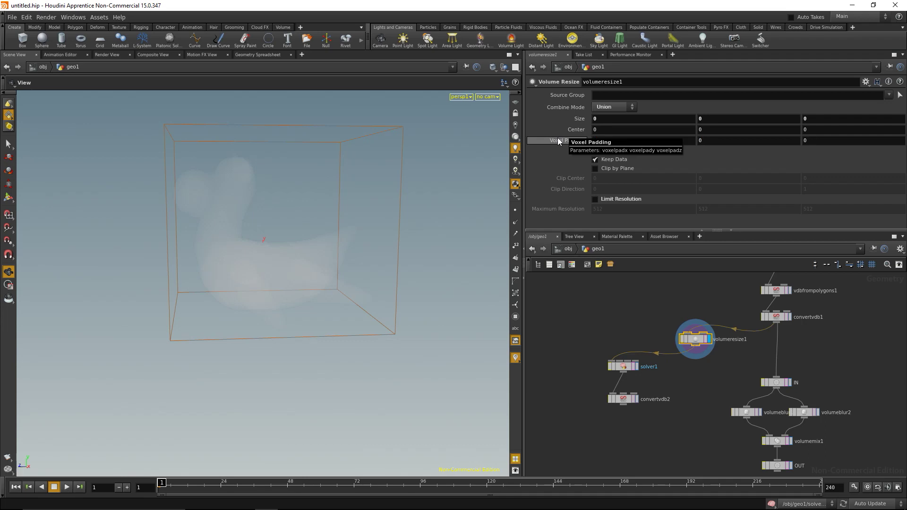
pyautogui.press('Tab')
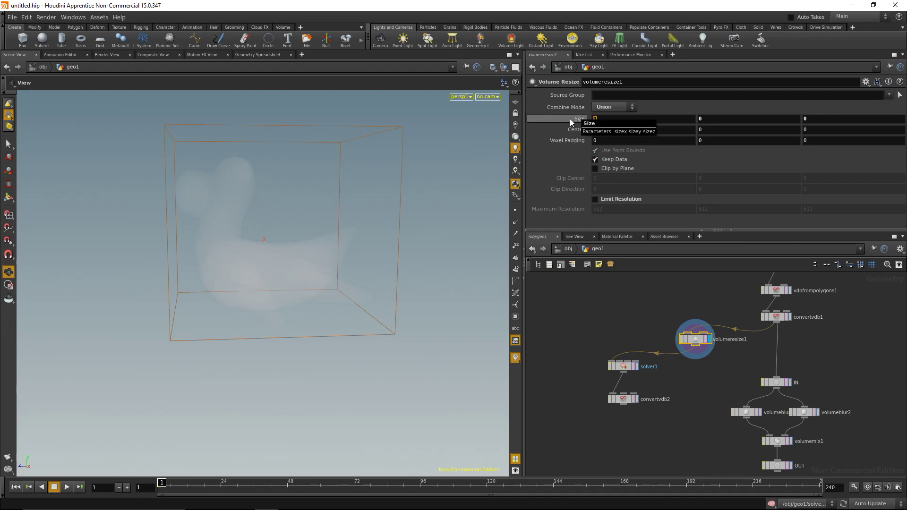
pyautogui.write('3')
pyautogui.press('Tab')
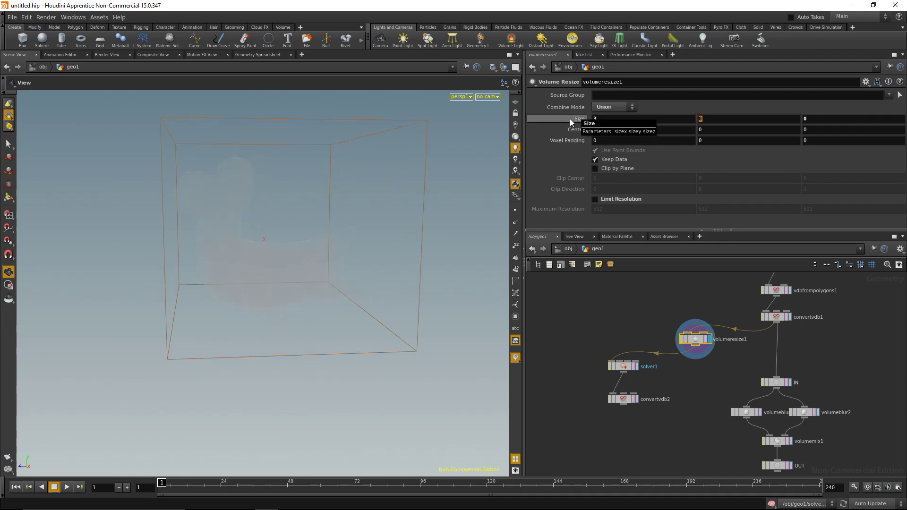
pyautogui.write('3')
pyautogui.press('Tab')
pyautogui.write('3')
pyautogui.press('Tab')
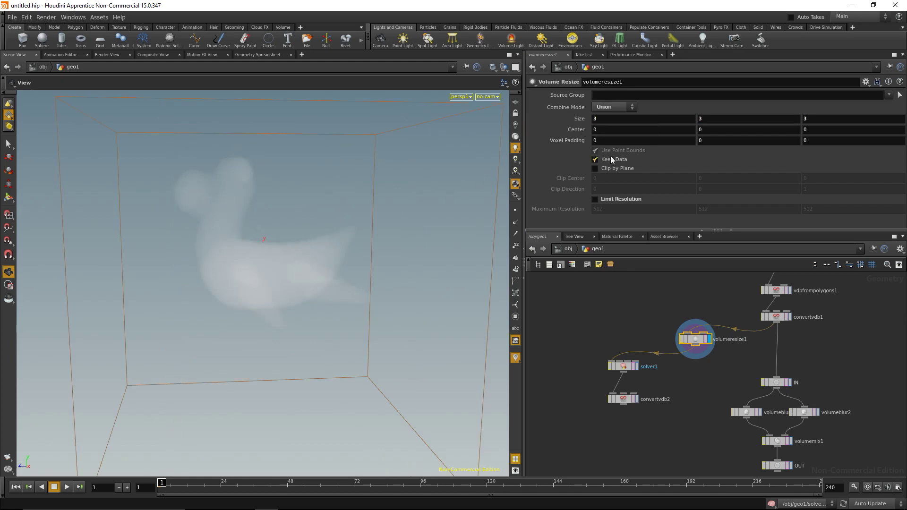
# Raise Center Y to 0.6 and display convertvdb2's output.
pyautogui.click(710, 130)
pyautogui.write('.2')
pyautogui.press('Return')
pyautogui.scroll(4, 710, 131)
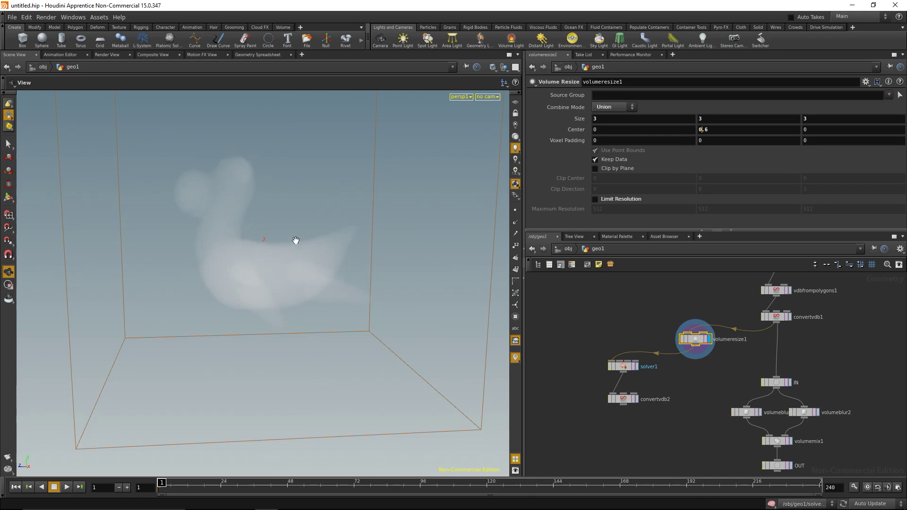
pyautogui.moveTo(296, 241); pyautogui.dragTo(228, 261)
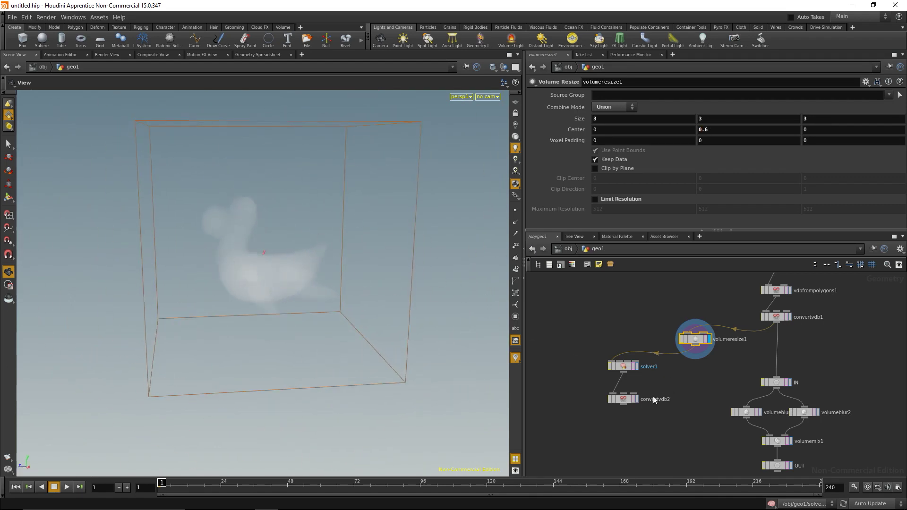
pyautogui.click(636, 398)
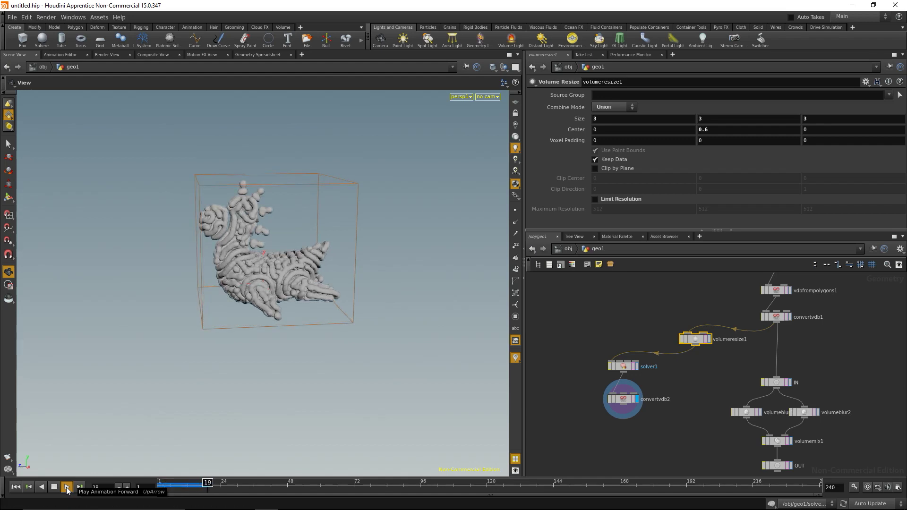
# Stop playback, rewind to frame 1, and delete volumeresize1.
pyautogui.click(54, 487)
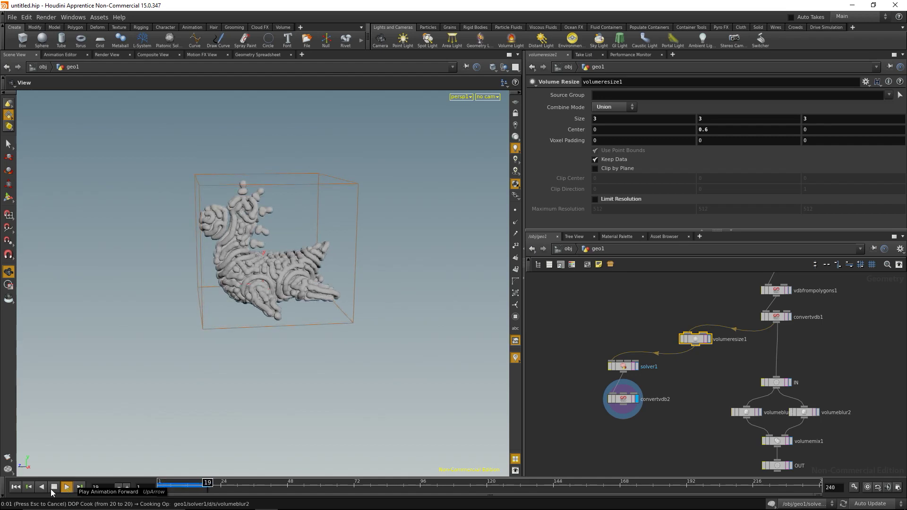
pyautogui.click(16, 487)
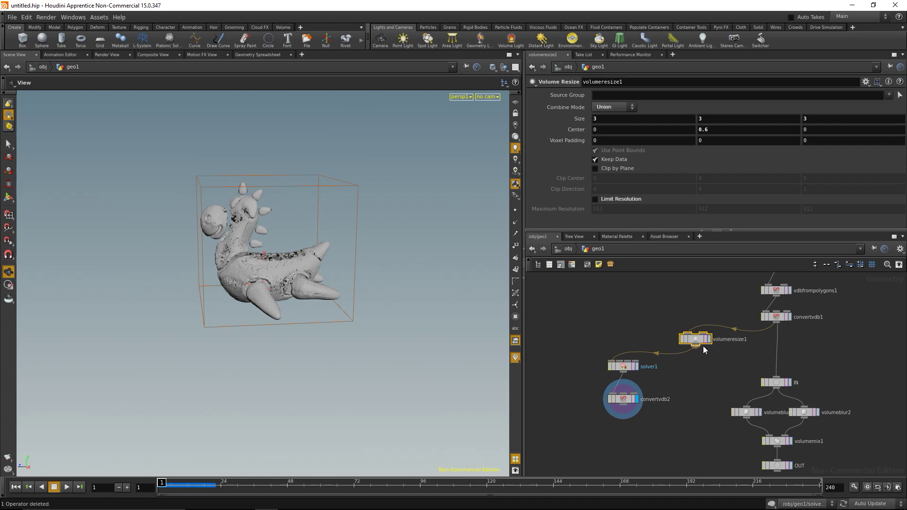
pyautogui.press('Delete')
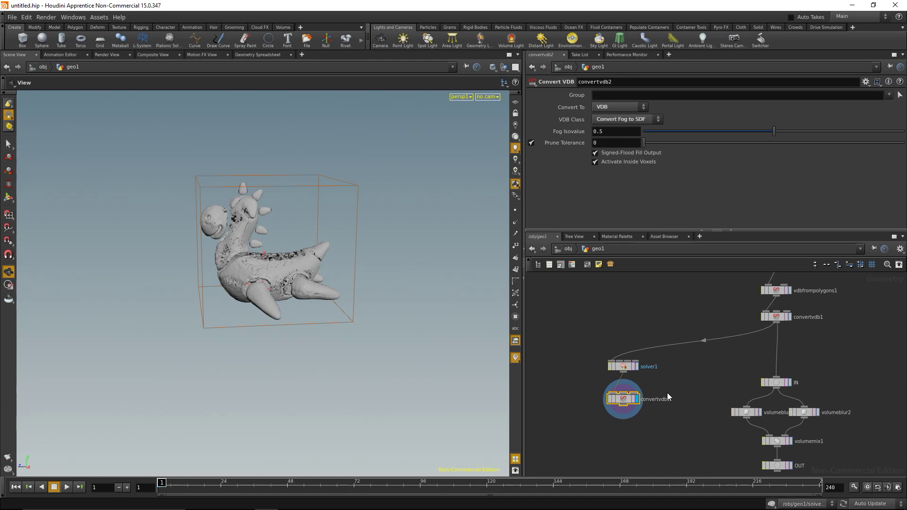
# Inside solver1, shift the IN-to-OUT nodes down to free space below Prev_Frame.
pyautogui.doubleClick(623, 367)
pyautogui.scroll(-3, 601, 414)
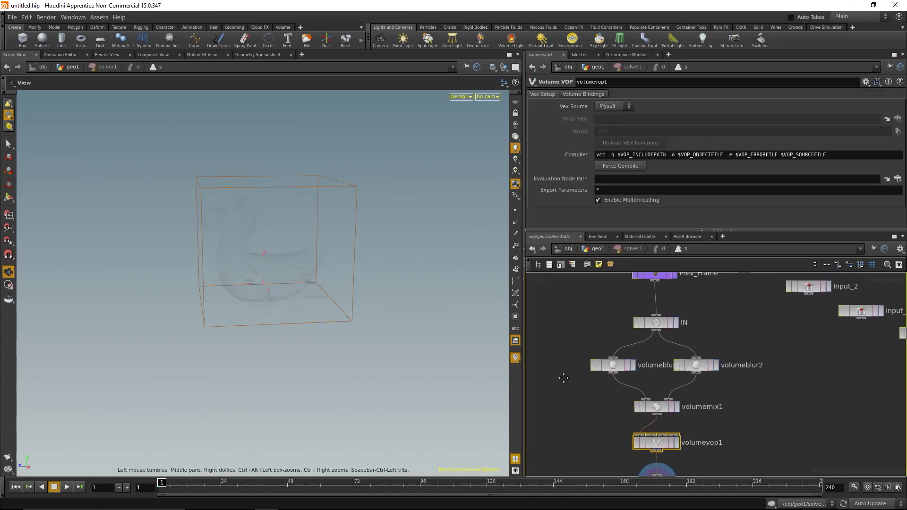
pyautogui.moveTo(630, 376); pyautogui.dragTo(689, 453)
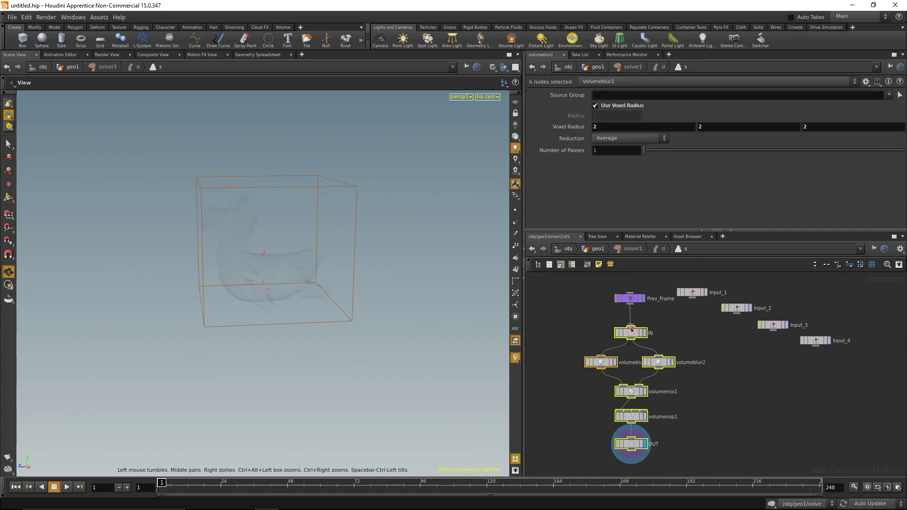
pyautogui.moveTo(631, 333); pyautogui.dragTo(629, 385)
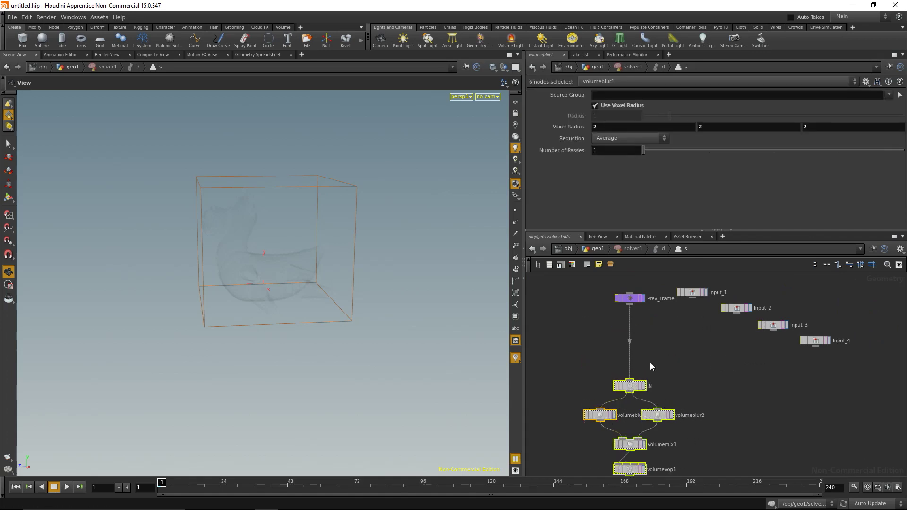
pyautogui.click(656, 349)
# Add a displayed Volume Bound node below Prev_Frame with Bounding Value 0.1.
pyautogui.press('Tab')
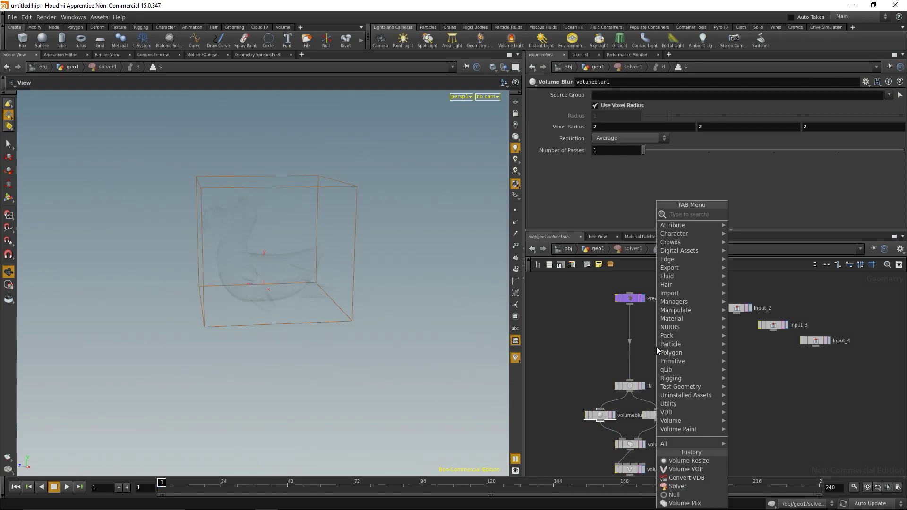
pyautogui.write('volumebou')
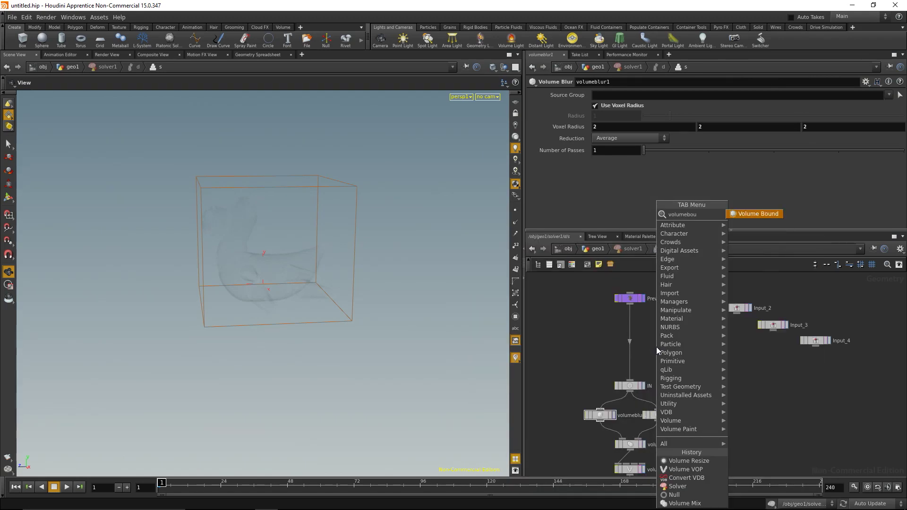
pyautogui.press('Escape')
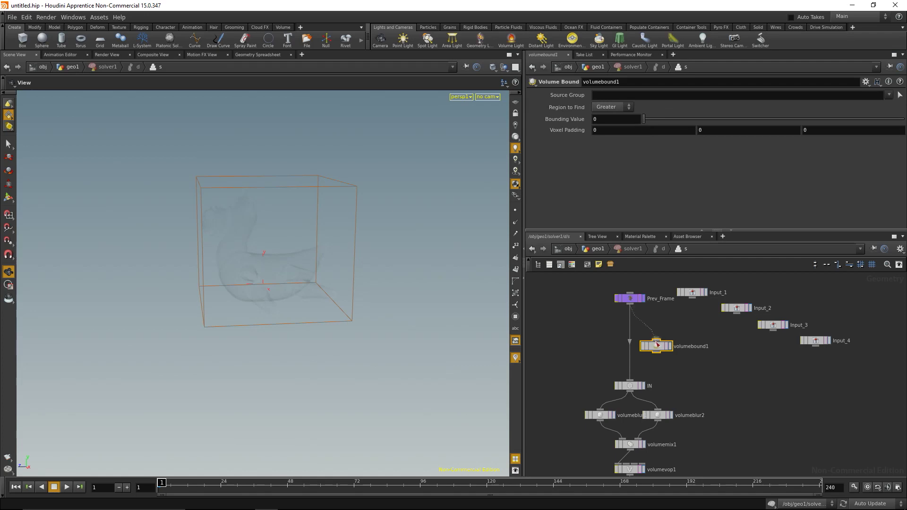
pyautogui.click(664, 347)
pyautogui.click(678, 340)
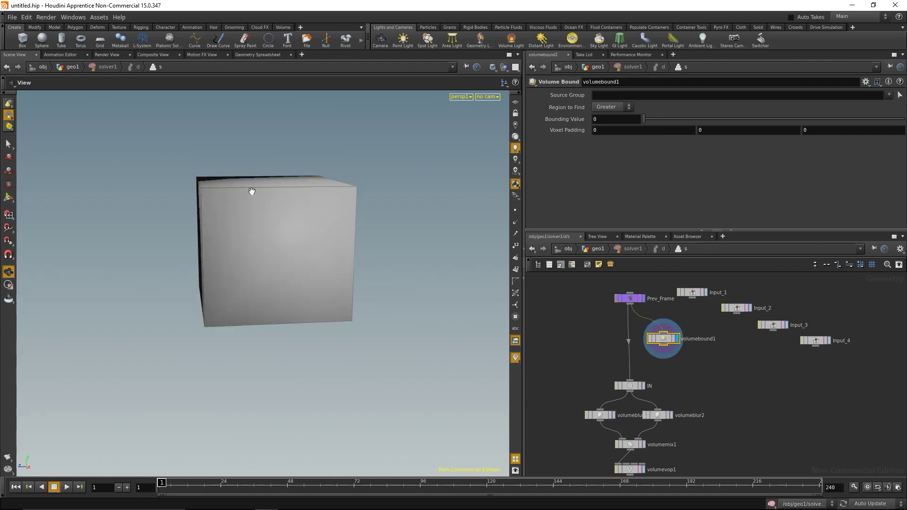
pyautogui.moveTo(245, 211); pyautogui.dragTo(311, 232)
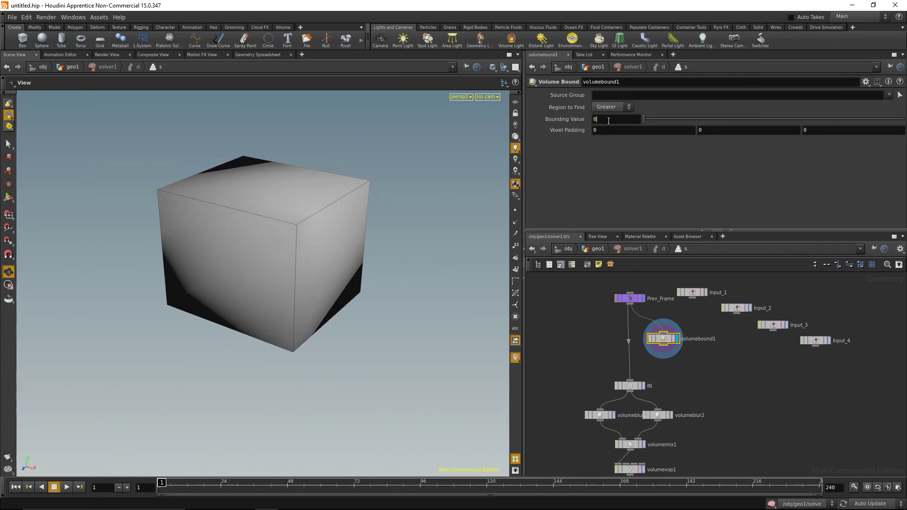
pyautogui.write('.1')
pyautogui.press('Return')
pyautogui.moveTo(397, 239); pyautogui.dragTo(494, 336)
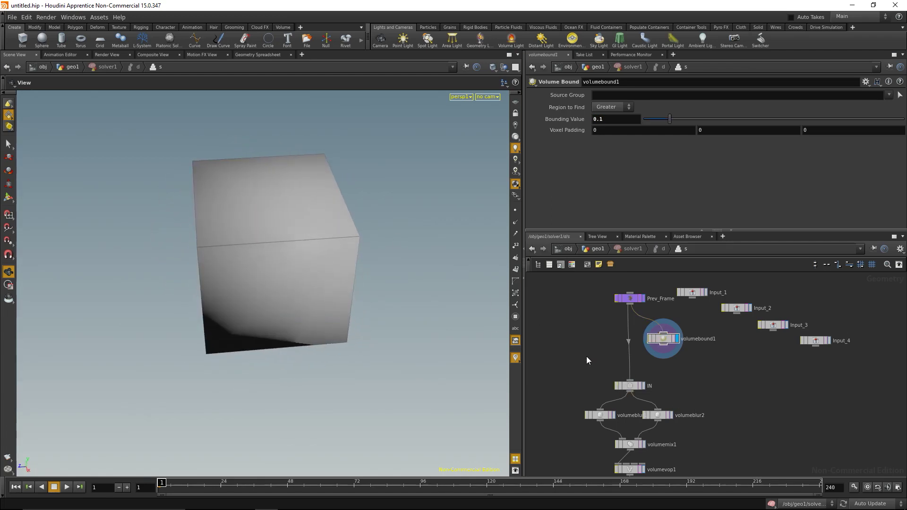
pyautogui.moveTo(318, 232); pyautogui.dragTo(358, 278)
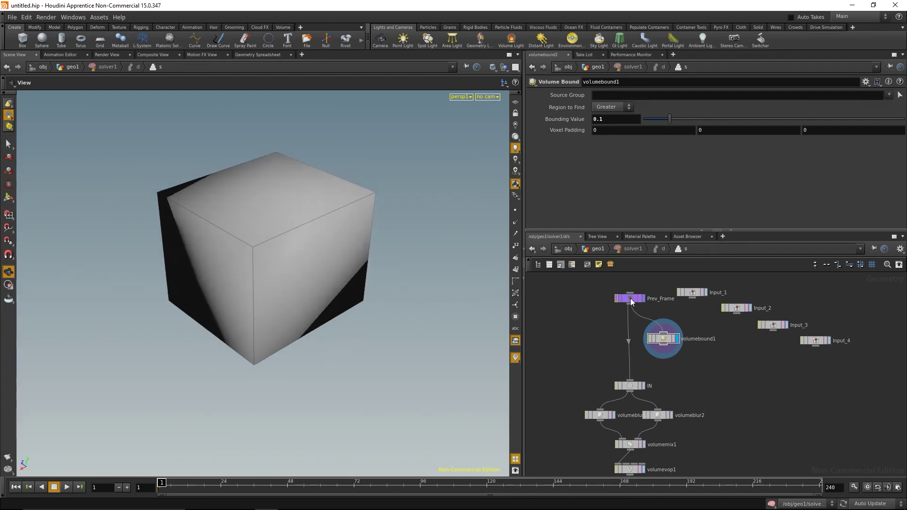
# Add a Volume Resize fed by Prev_Frame and volumebound1, and display it.
pyautogui.press('Tab')
pyautogui.write('volumere')
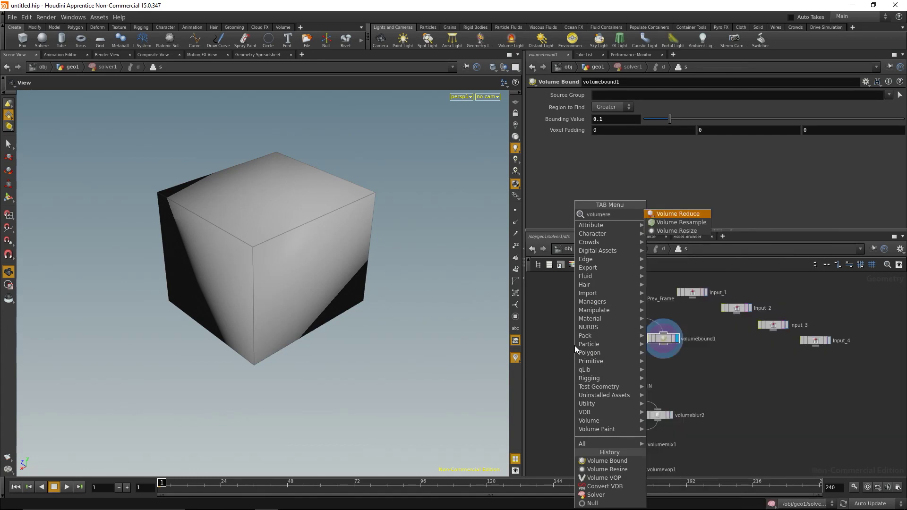
pyautogui.press('Down')
pyautogui.press('Down')
pyautogui.press('Return')
pyautogui.click(574, 344)
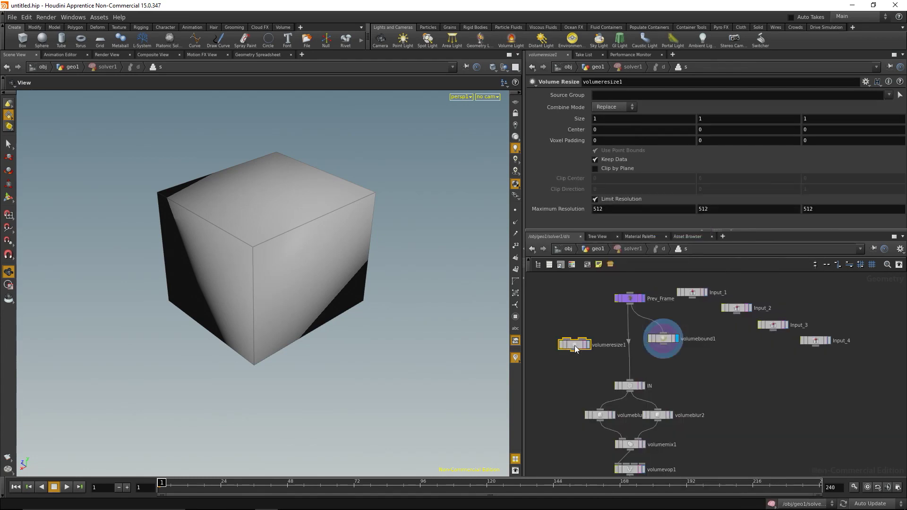
pyautogui.moveTo(630, 305); pyautogui.dragTo(573, 346)
pyautogui.moveTo(665, 346); pyautogui.dragTo(582, 341)
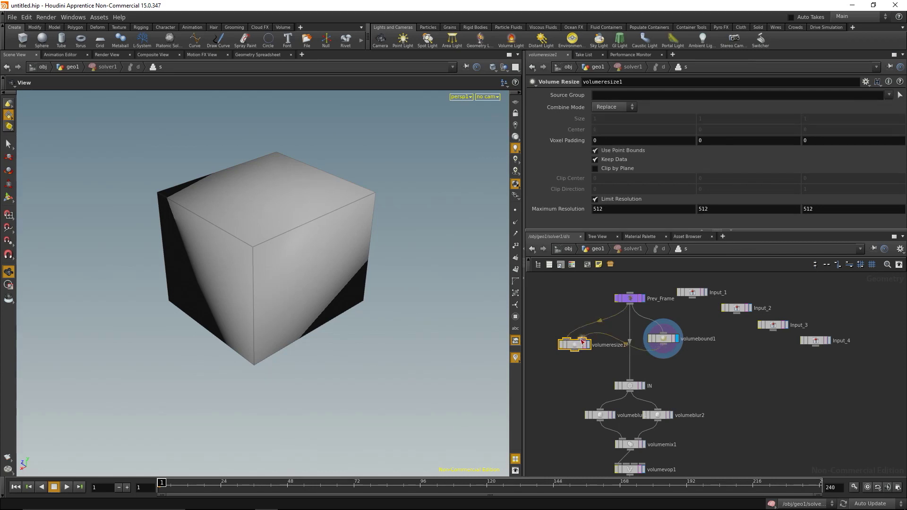
pyautogui.click(586, 345)
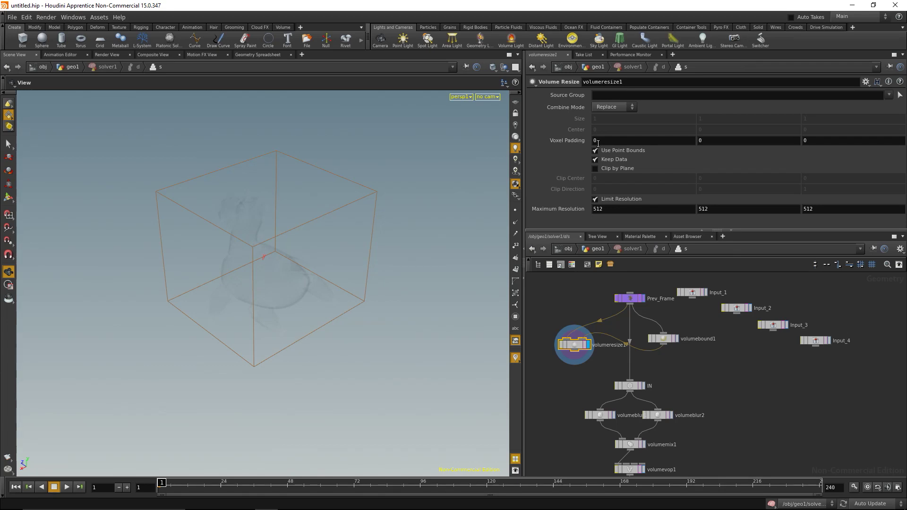
# Set Voxel Padding to 2, 2, 2 and splice volumeresize1 between Prev_Frame and IN.
pyautogui.write('2')
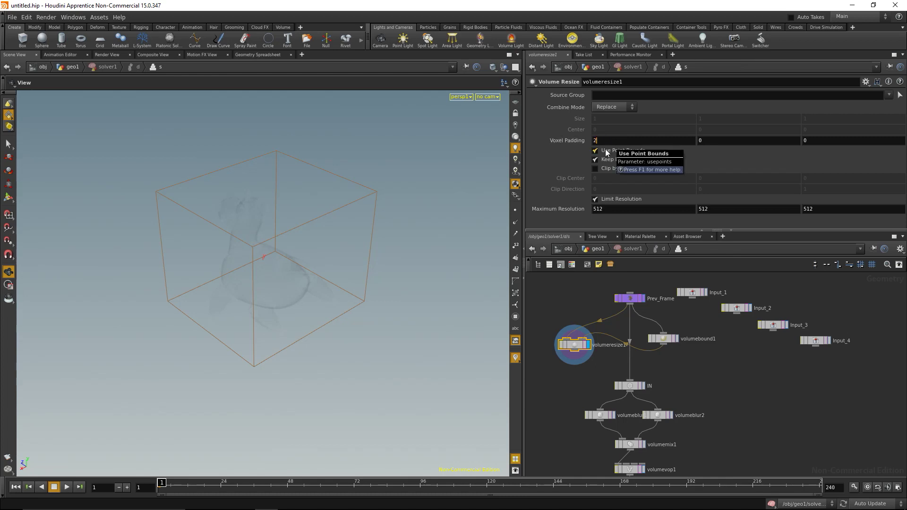
pyautogui.press('Tab')
pyautogui.write('2')
pyautogui.press('Tab')
pyautogui.write('2')
pyautogui.press('Return')
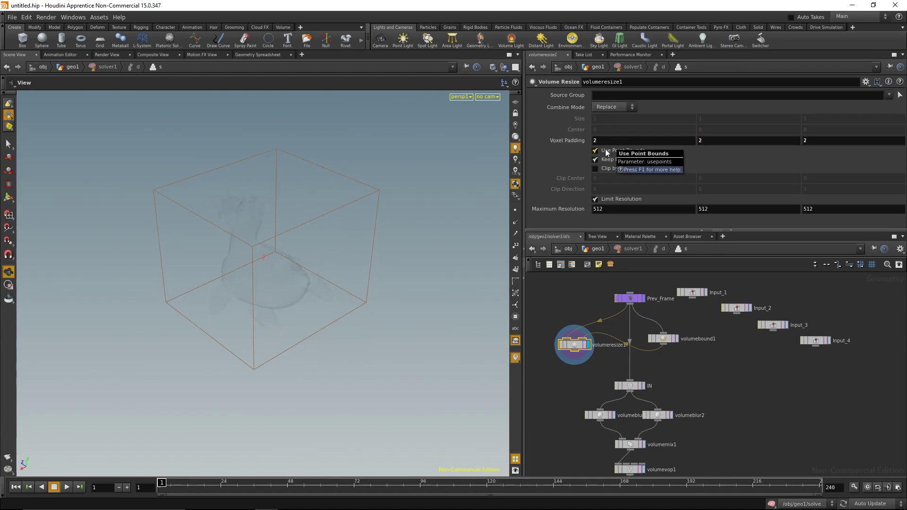
pyautogui.moveTo(259, 265); pyautogui.dragTo(342, 245)
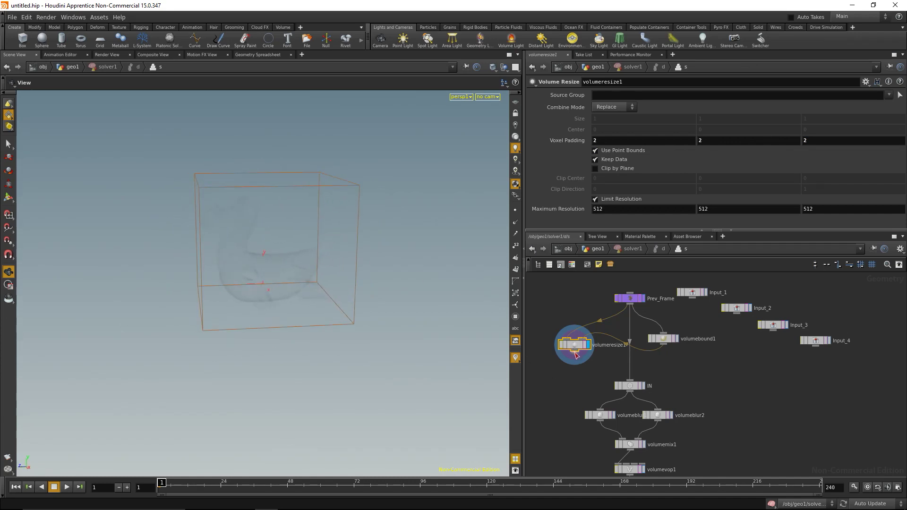
pyautogui.moveTo(575, 352); pyautogui.dragTo(650, 325)
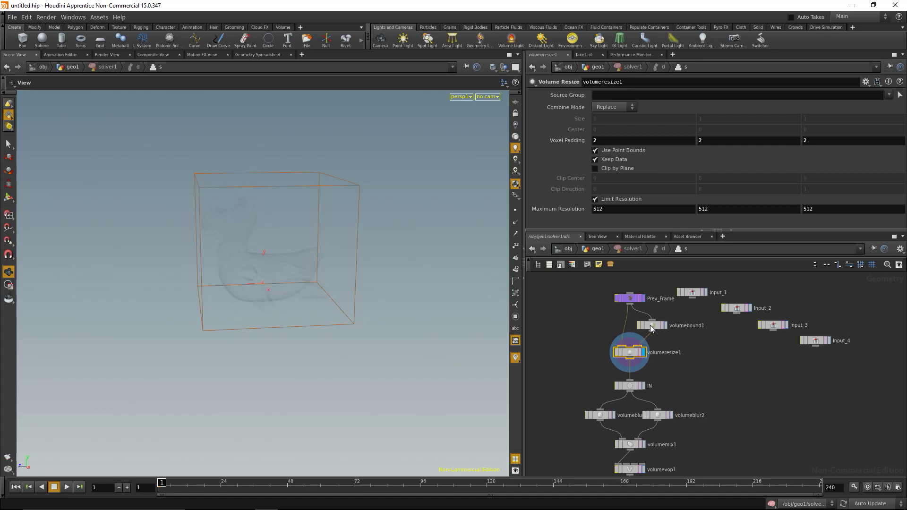
# Display OUT, return to geo1, and play the solver to frame 67 to grow the worms.
pyautogui.scroll(-3, 724, 421)
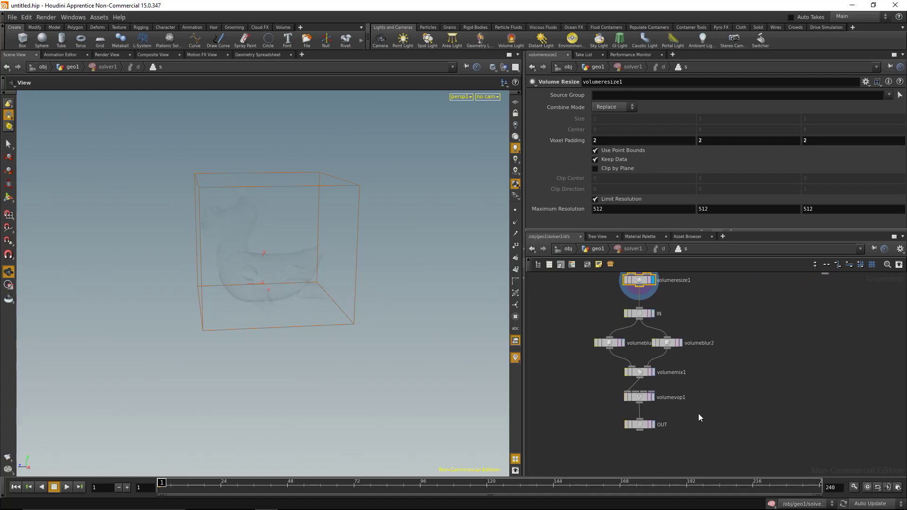
pyautogui.click(653, 424)
pyautogui.click(597, 249)
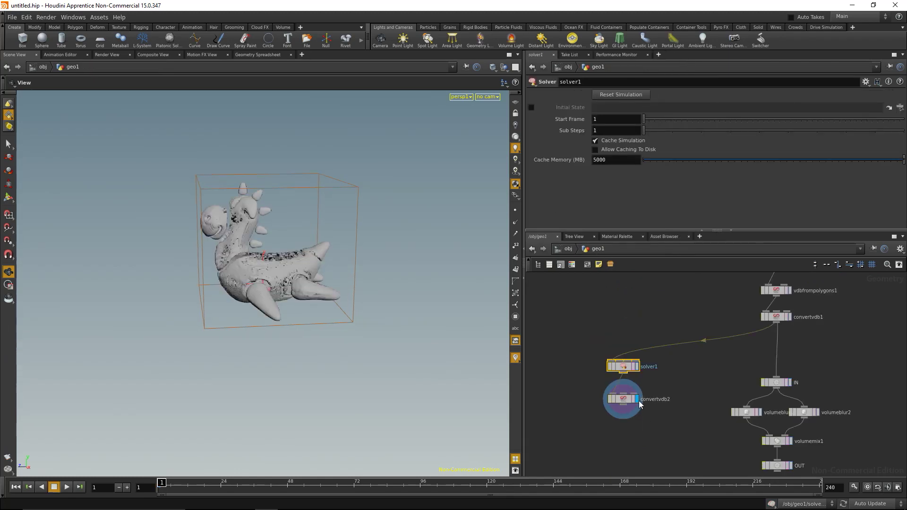
pyautogui.click(67, 487)
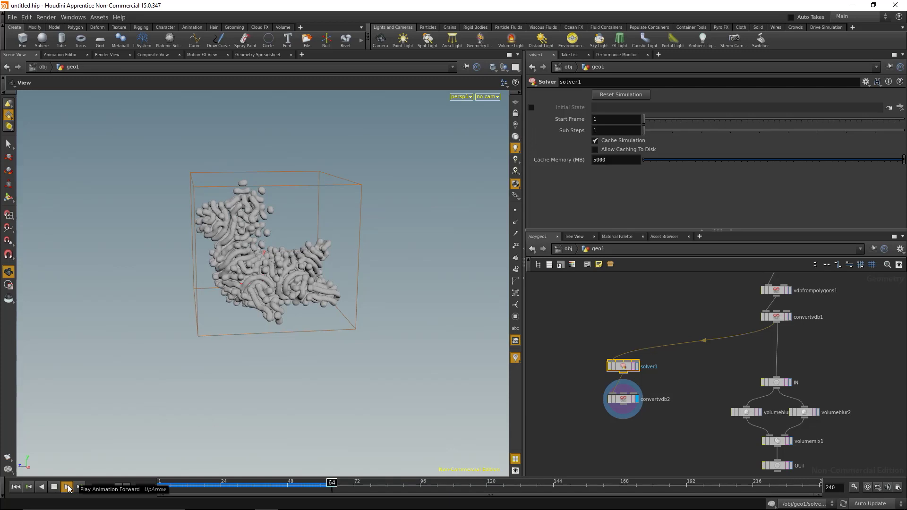
pyautogui.click(69, 487)
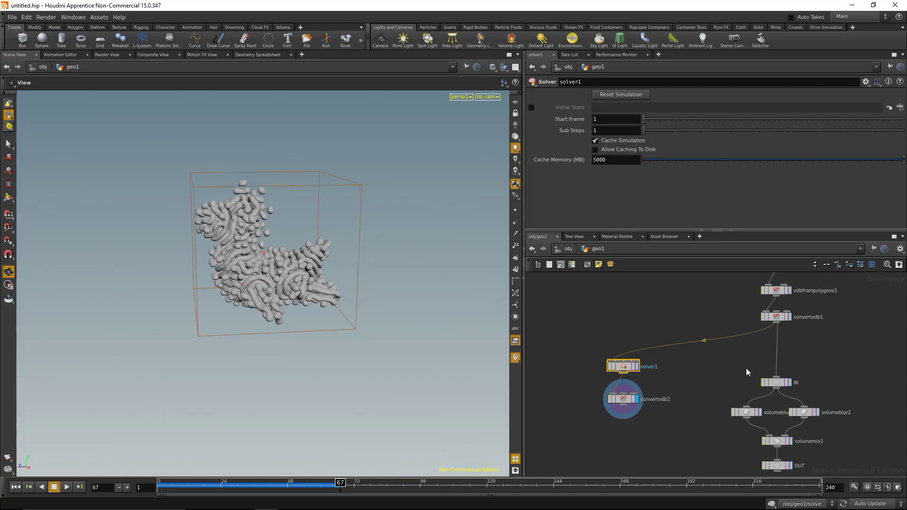
# Inside solver1, review volumeblur1, select both blur nodes, and check volumemix1's Subtract, Post-Mult 4.
pyautogui.doubleClick(620, 366)
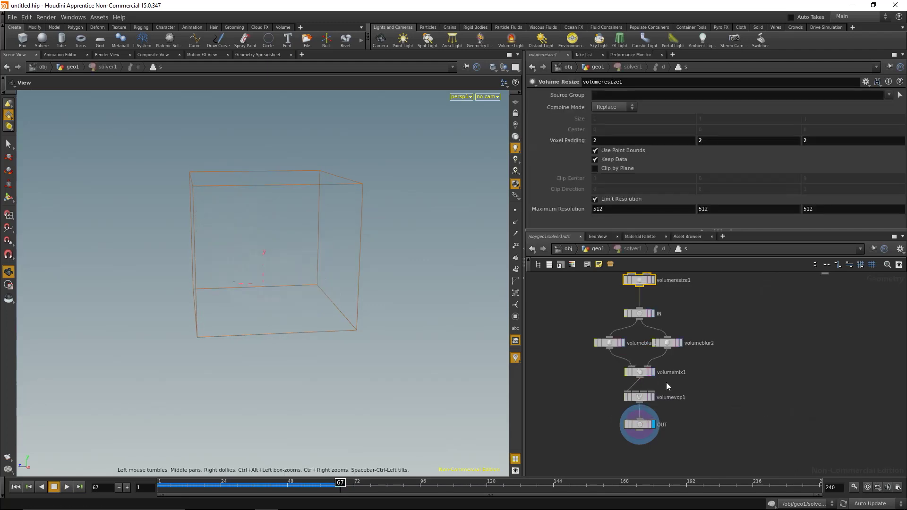
pyautogui.click(606, 344)
pyautogui.moveTo(572, 336); pyautogui.dragTo(684, 344)
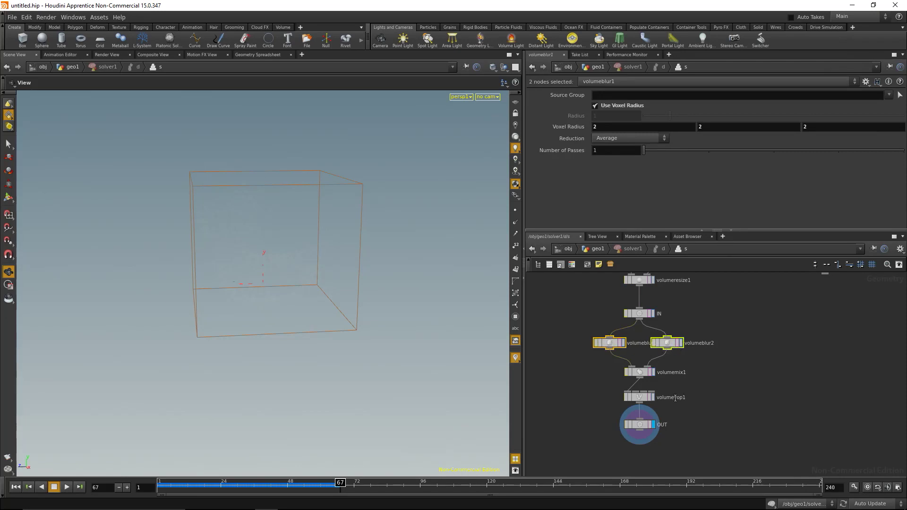
pyautogui.click(641, 375)
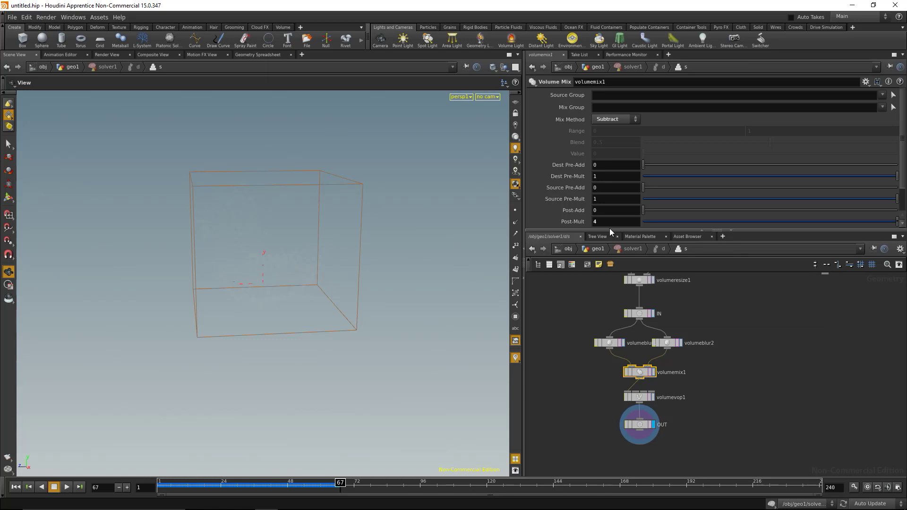
# Return to geo1 to see convertvdb2's worm-covered surface at frame 67.
pyautogui.click(598, 250)
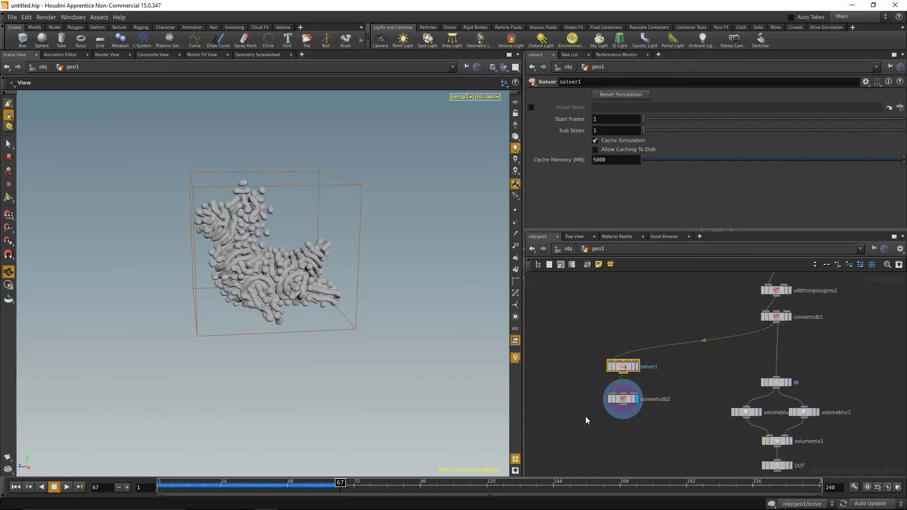